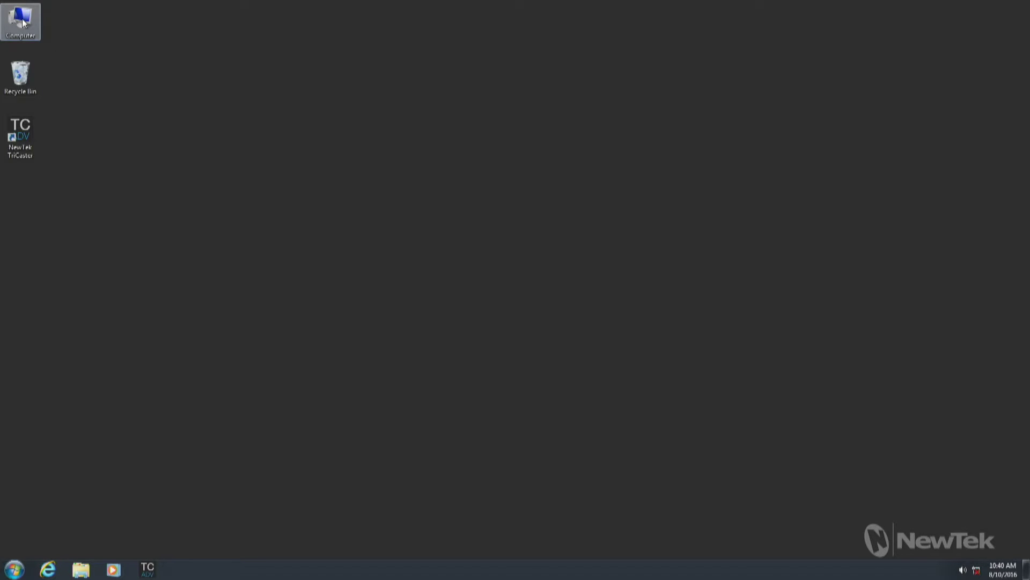
Step: Open Device Manager in Computer Management and expand the Ports (COM & LPT) category
right_click(23, 16)
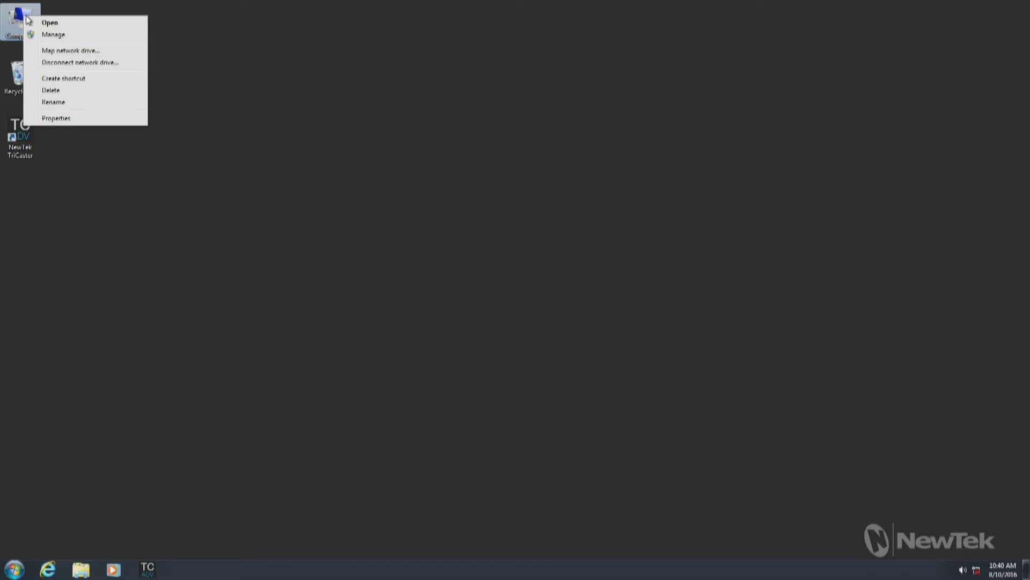
left_click(61, 35)
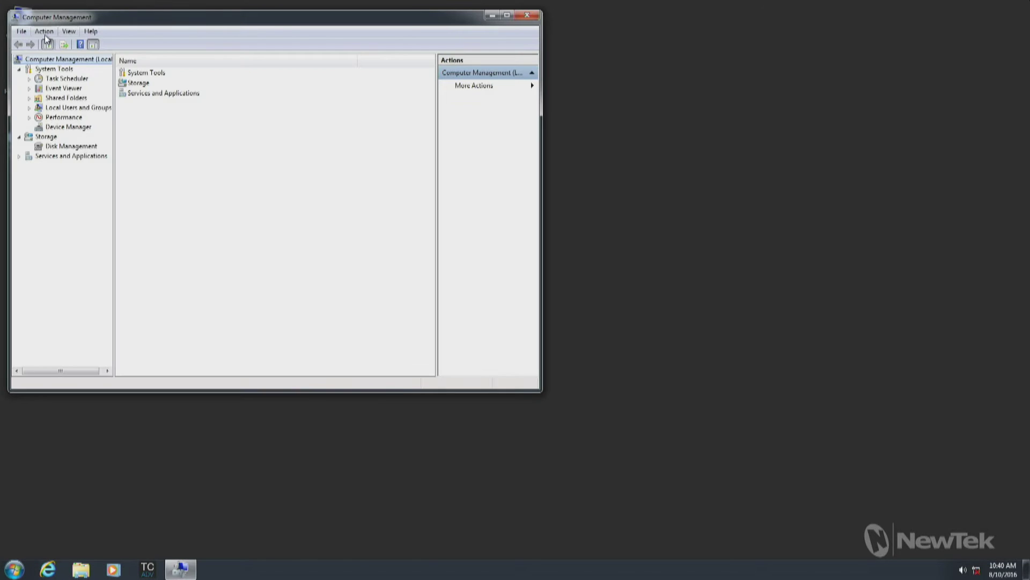
left_click(62, 127)
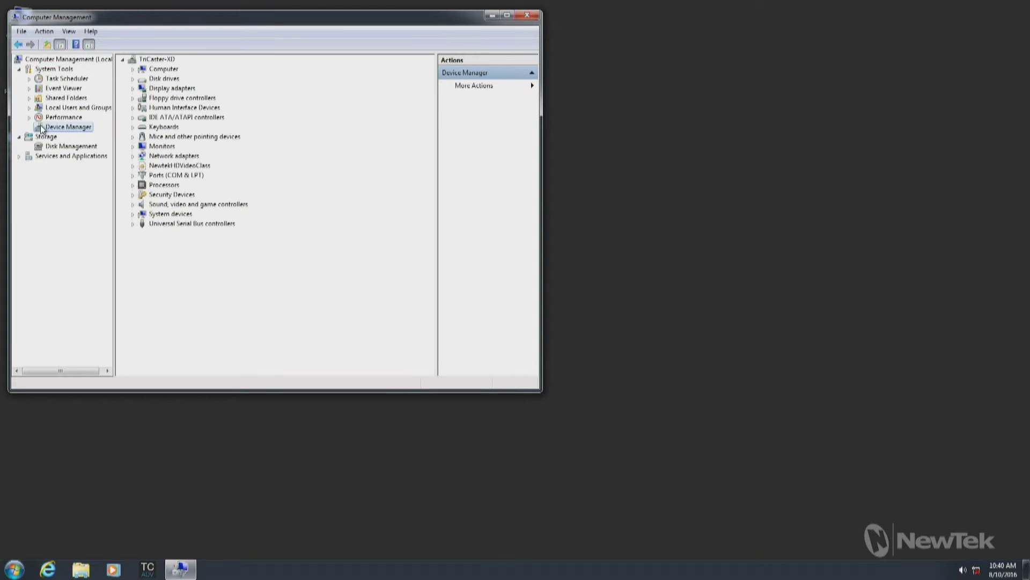
left_click(133, 175)
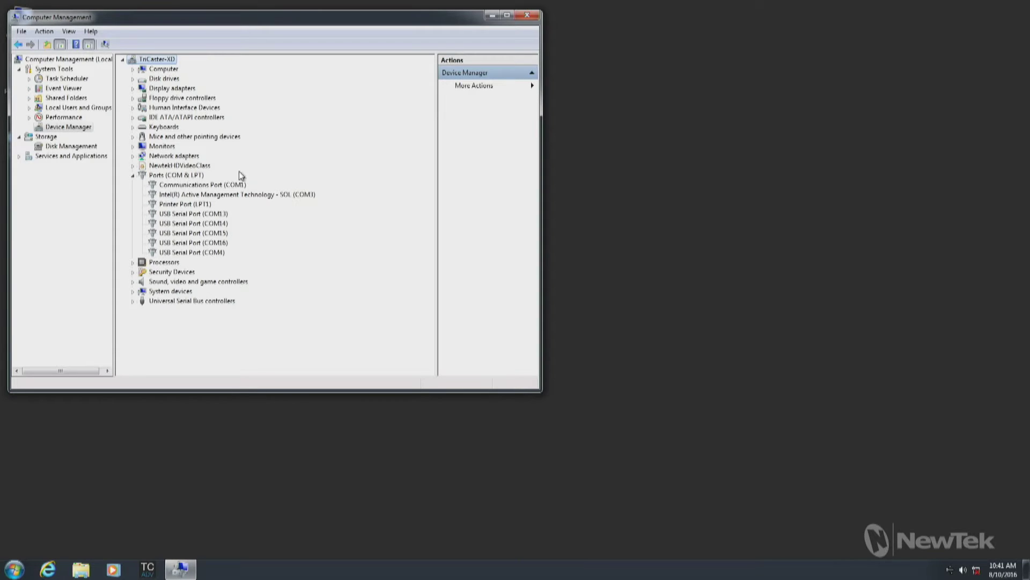
Step: Inspect the advanced settings and available COM port numbers of USB Serial Port (COM13), and close Computer Management
right_click(216, 213)
left_click(251, 276)
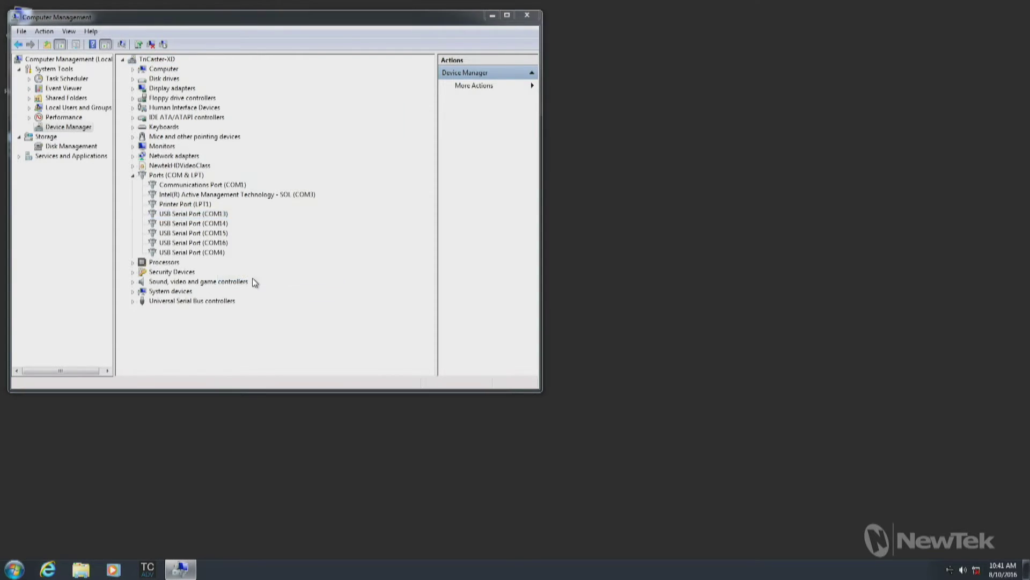
left_click(217, 103)
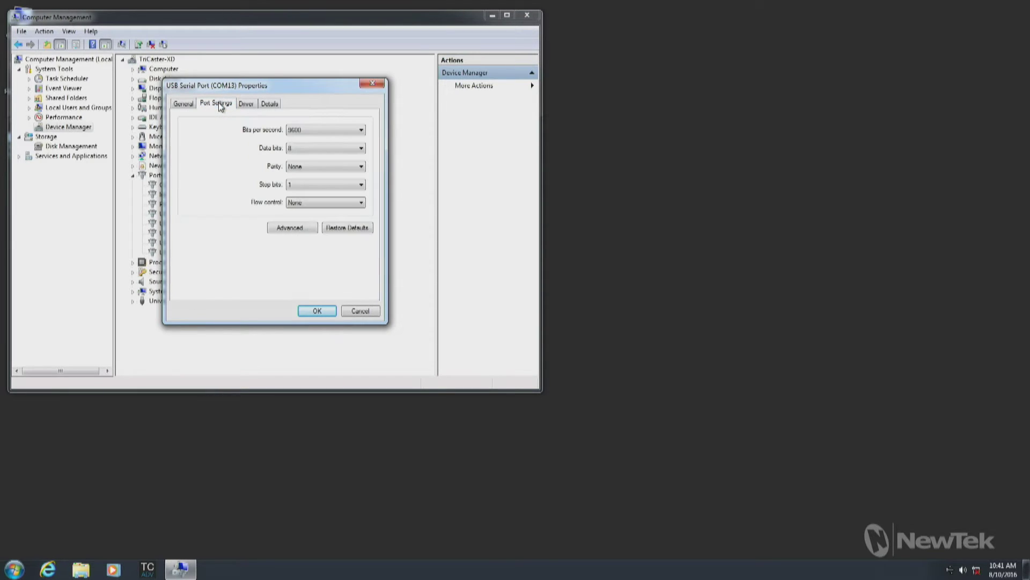
left_click(289, 228)
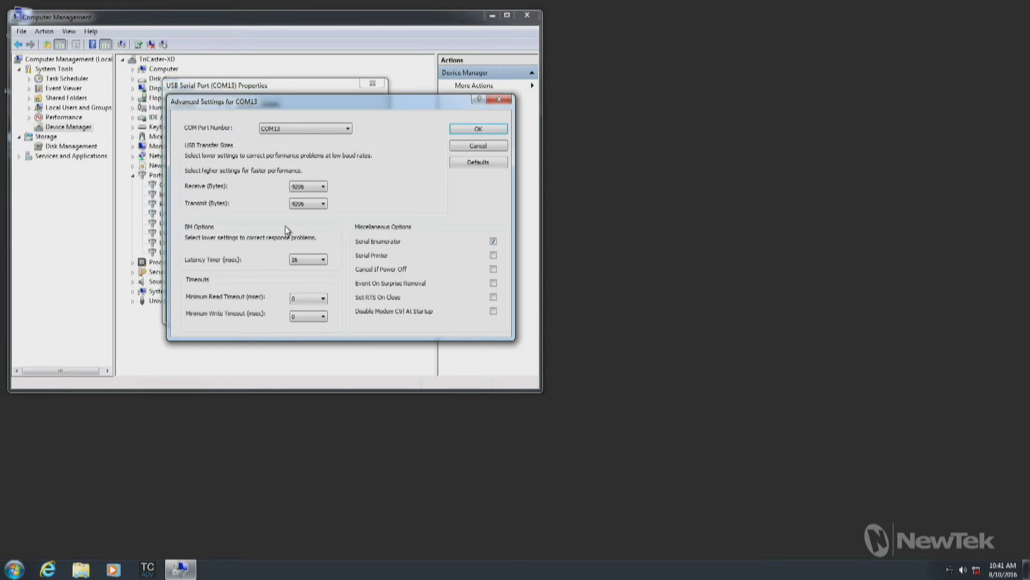
left_click(295, 128)
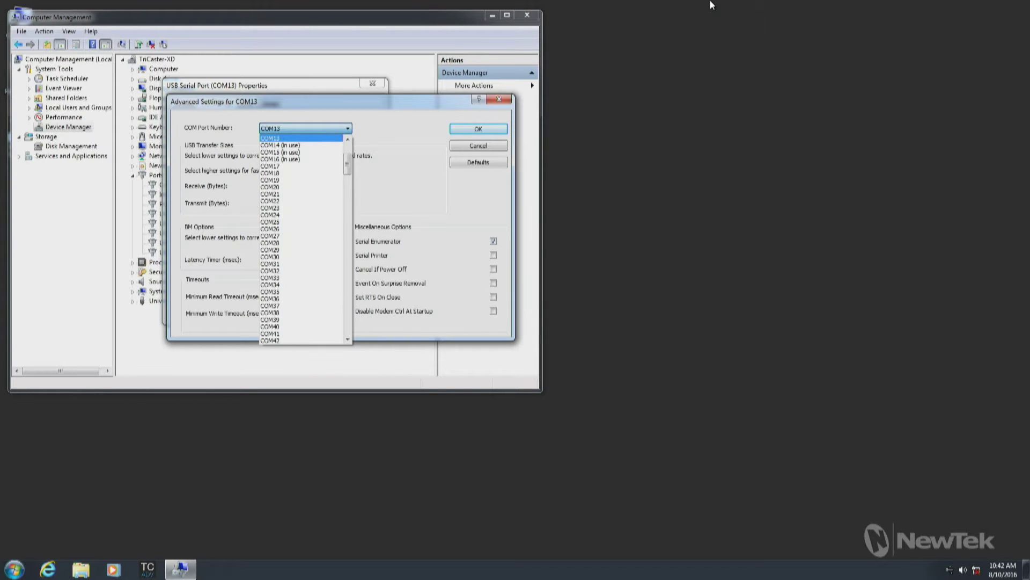
left_click(489, 130)
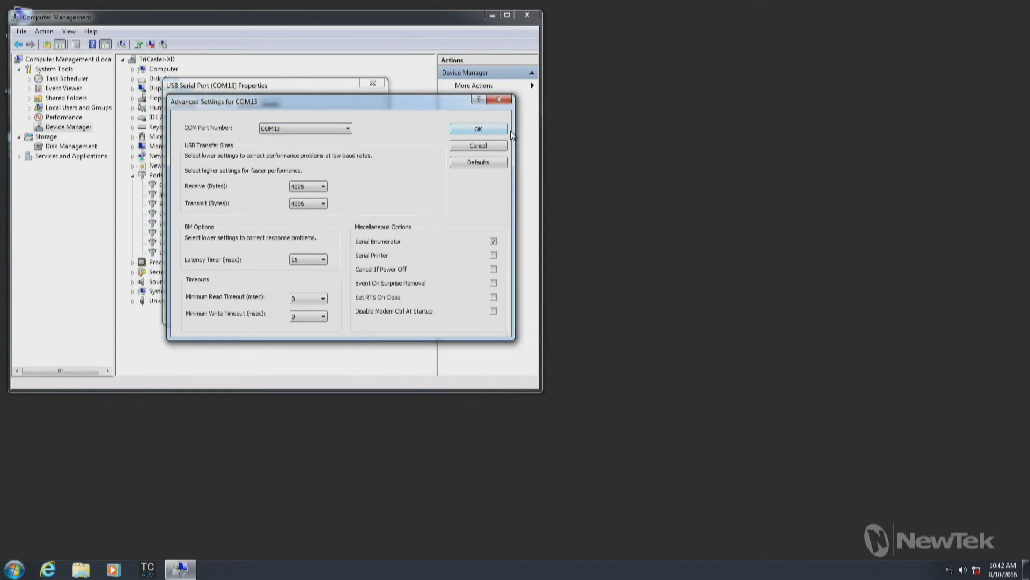
left_click(479, 130)
left_click(366, 317)
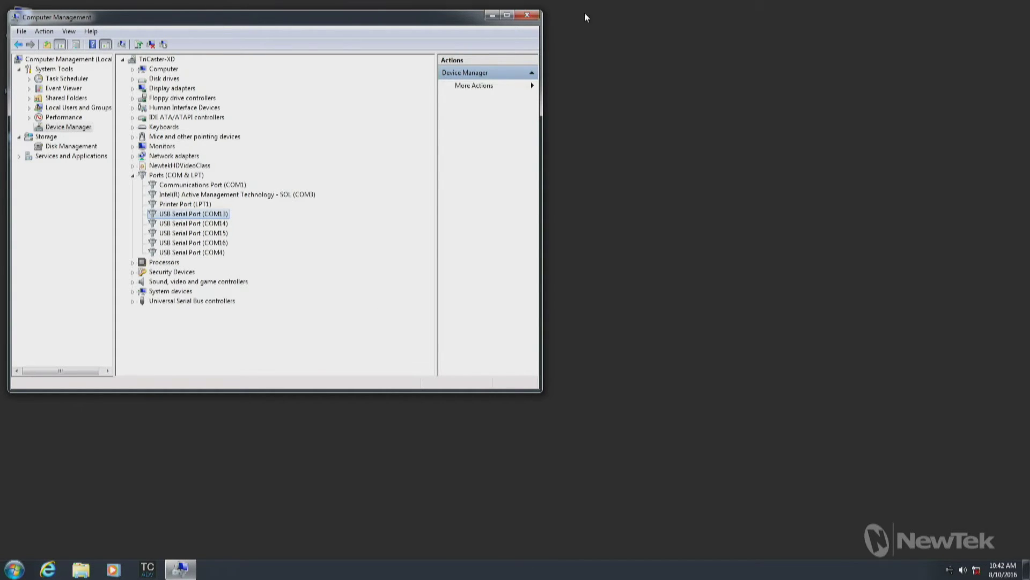
left_click(521, 19)
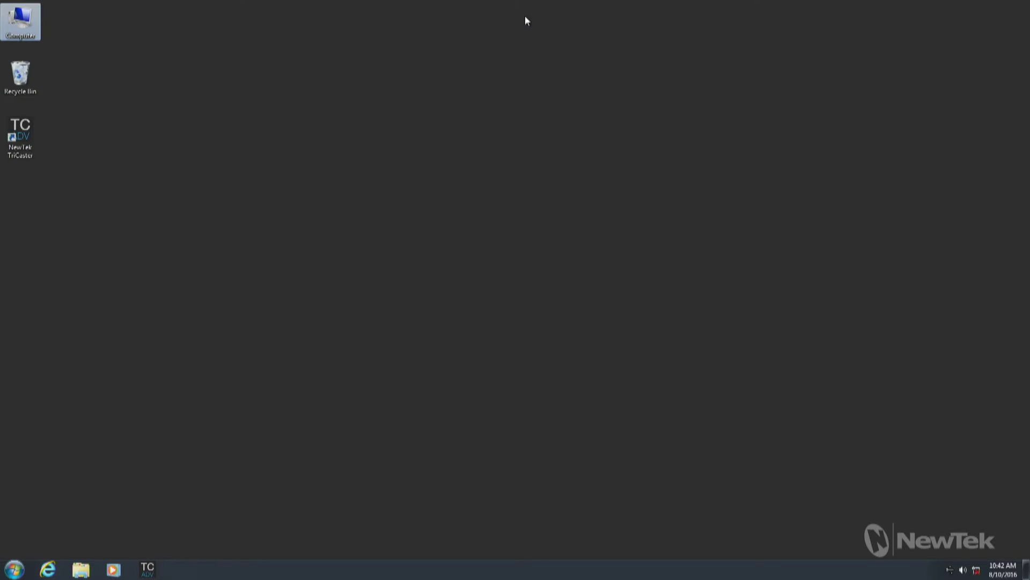
right_click(28, 37)
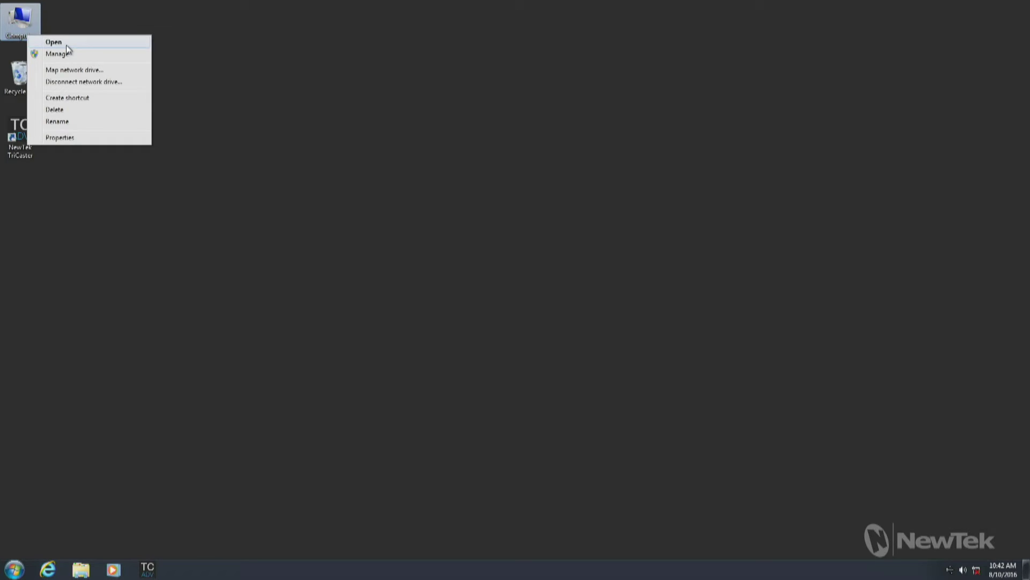
left_click(66, 45)
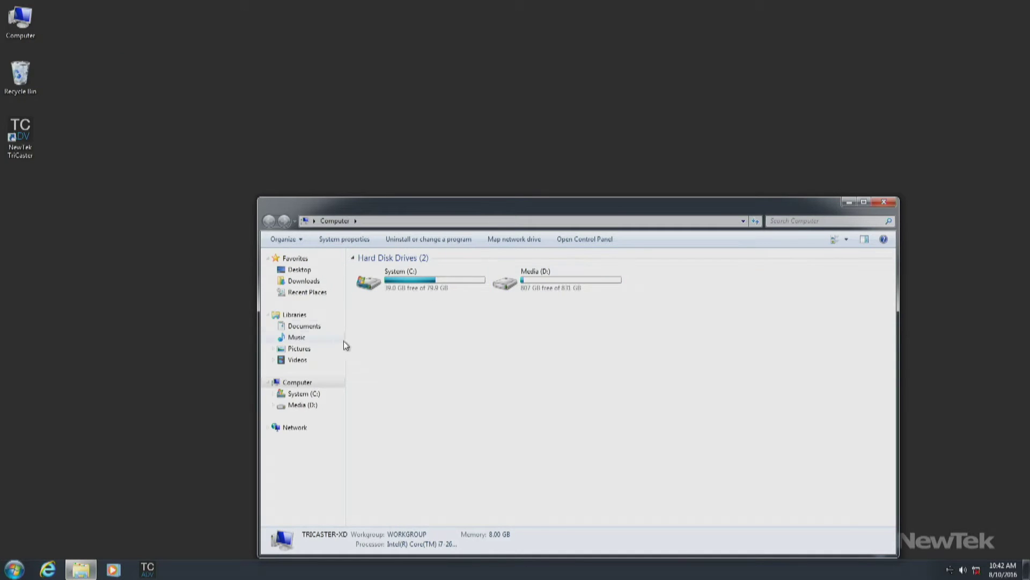
left_click(887, 203)
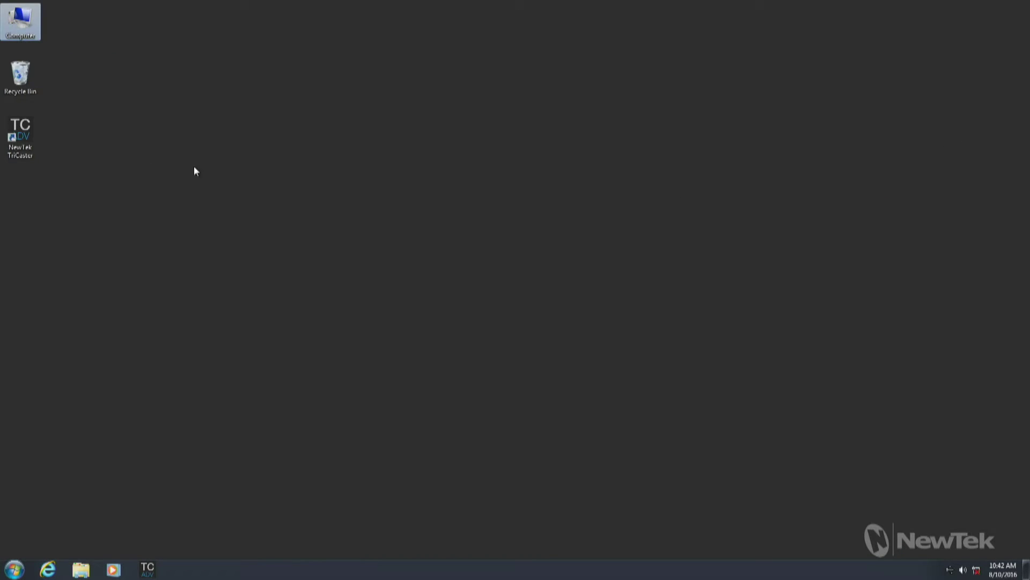
Step: Reopen Device Manager, examine the USB serial ports under Ports (COM & LPT), and close Computer Management
right_click(14, 28)
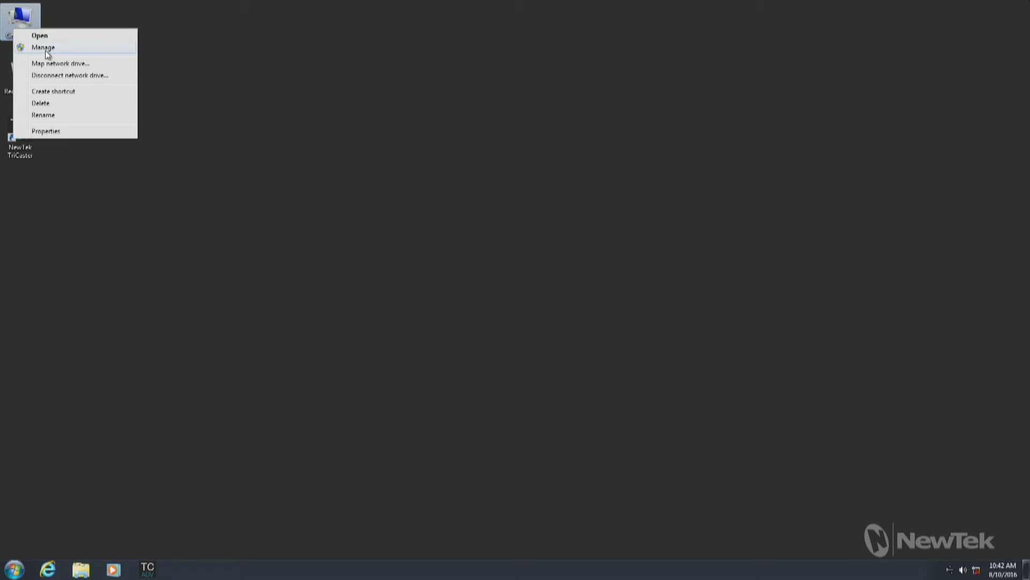
left_click(48, 49)
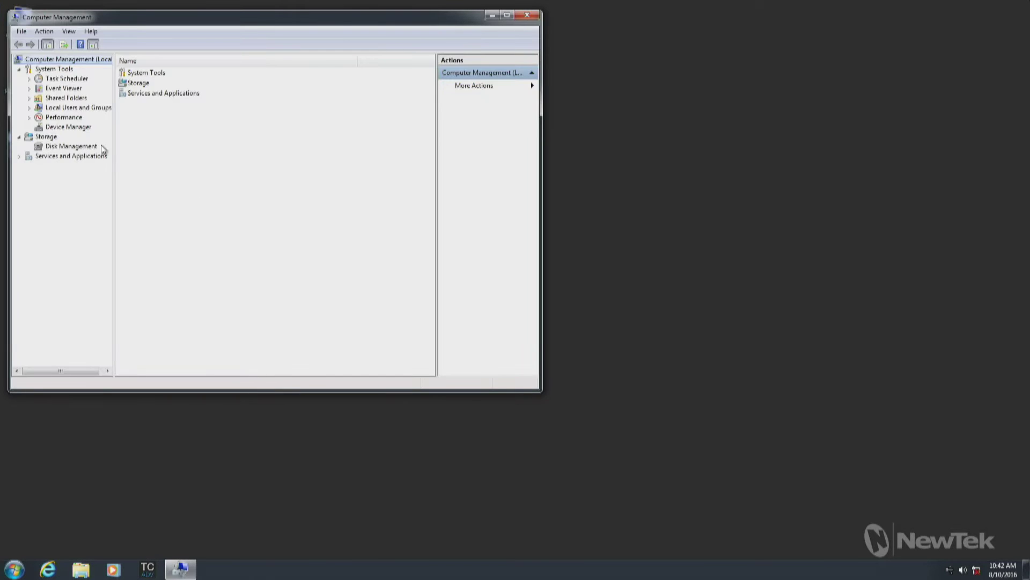
left_click(66, 127)
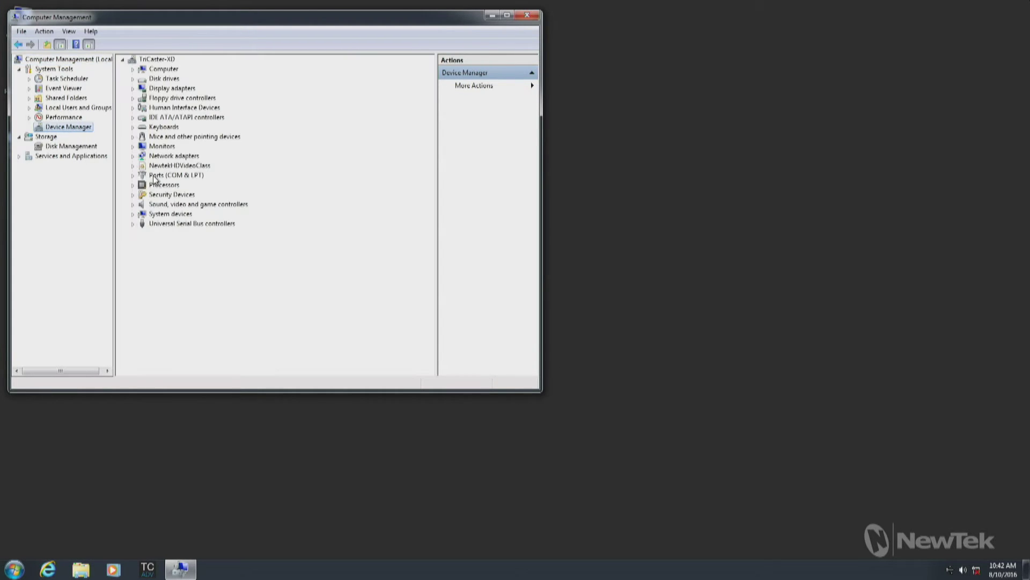
left_click(133, 176)
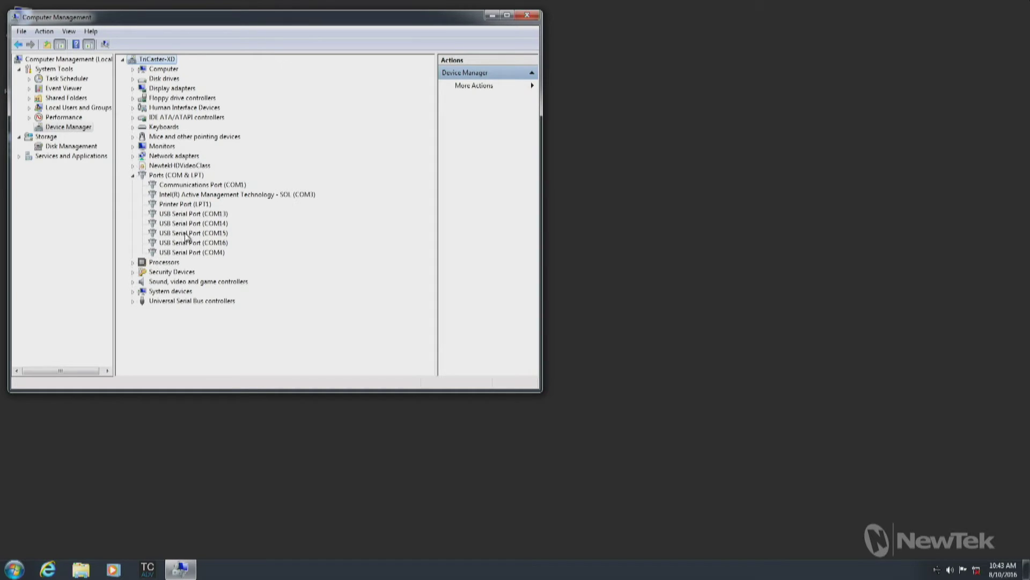
left_click(527, 16)
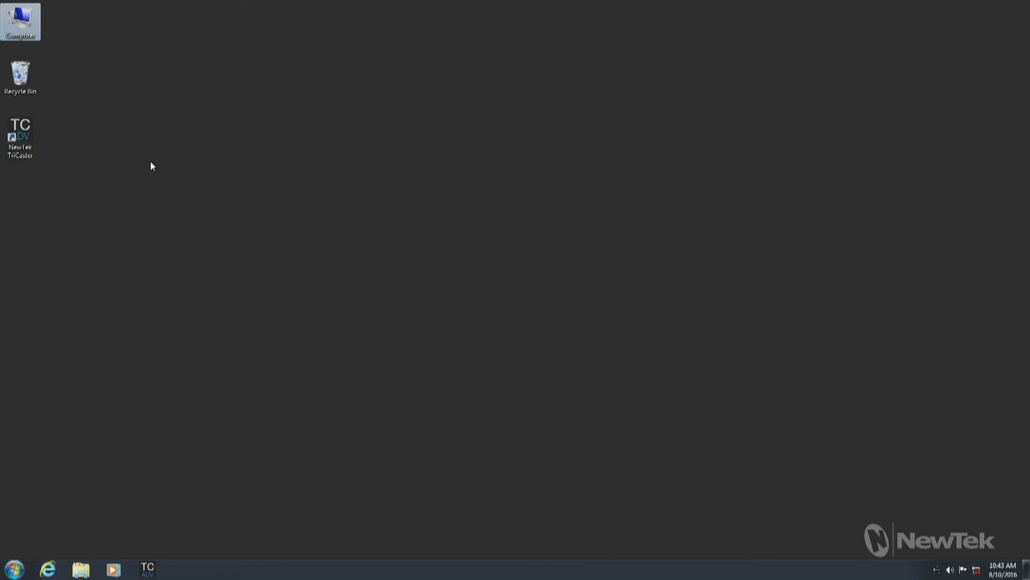
Step: Launch NewTek TriCaster and start the 2016-08-05 session in the live production interface
left_click(11, 130)
right_click(9, 129)
left_click(50, 135)
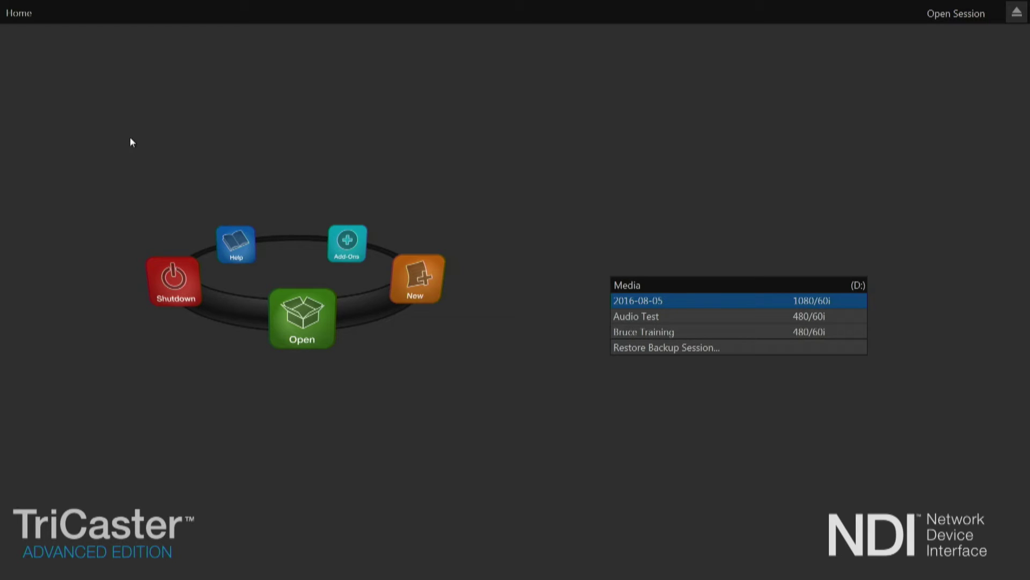
left_click(664, 303)
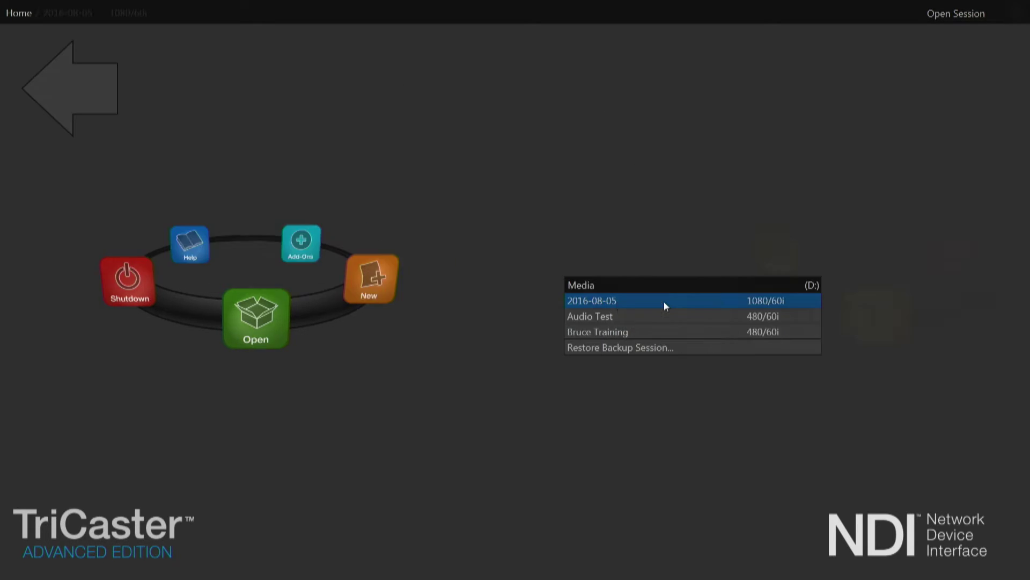
left_click(653, 289)
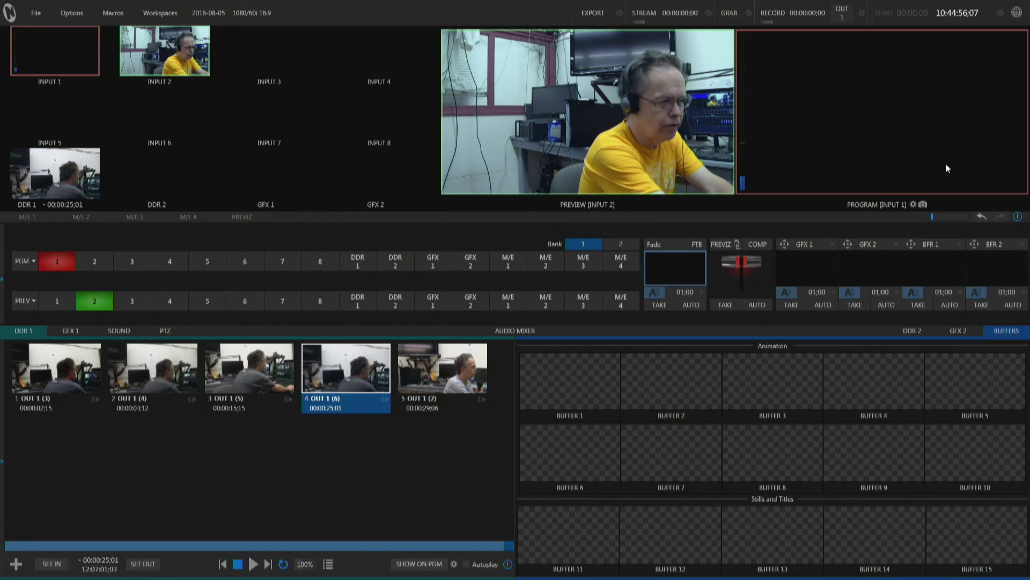
Step: Review the input settings of Input 1 and close its configuration
mouse_move(427, 182)
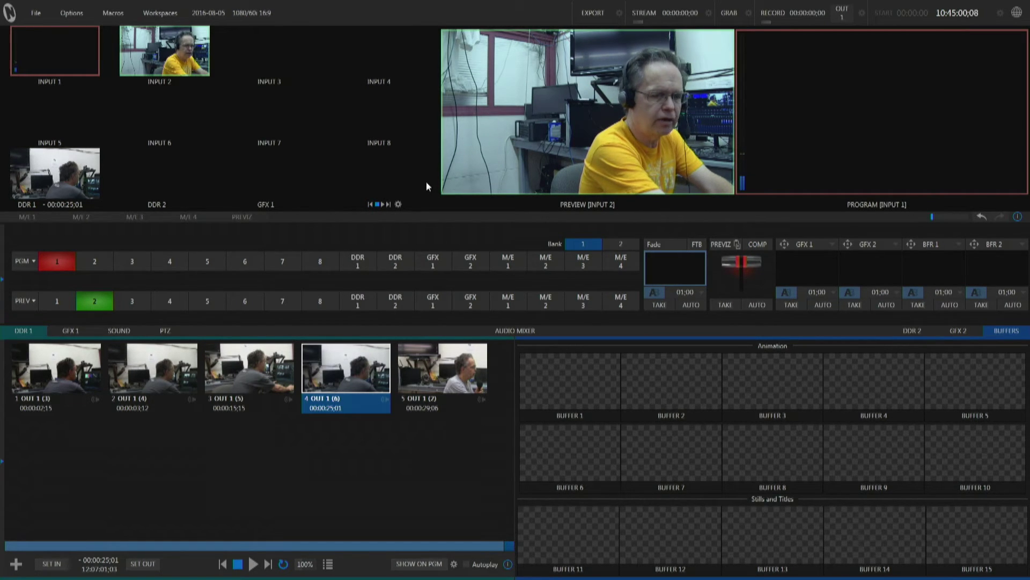
mouse_move(71, 81)
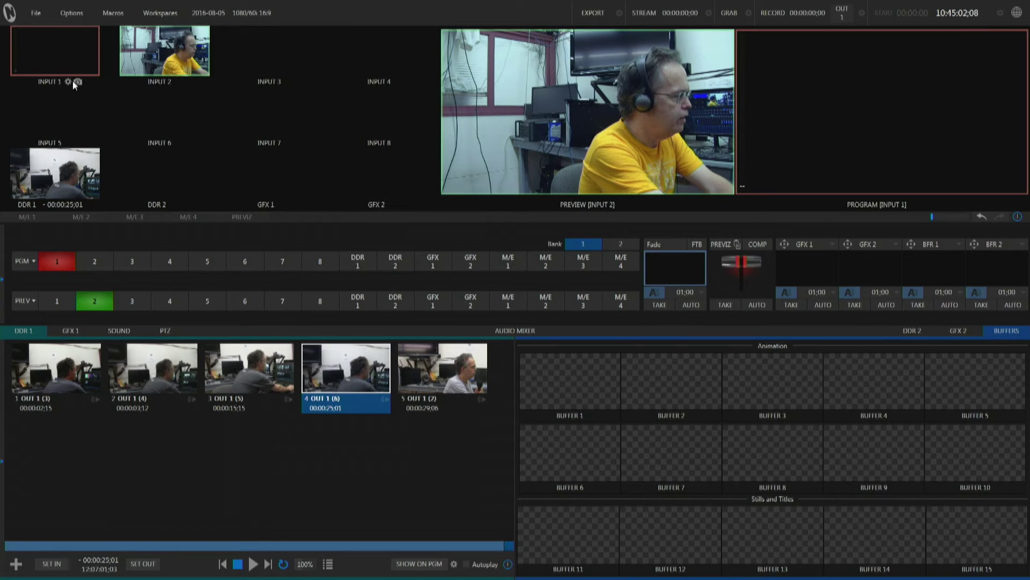
left_click(69, 81)
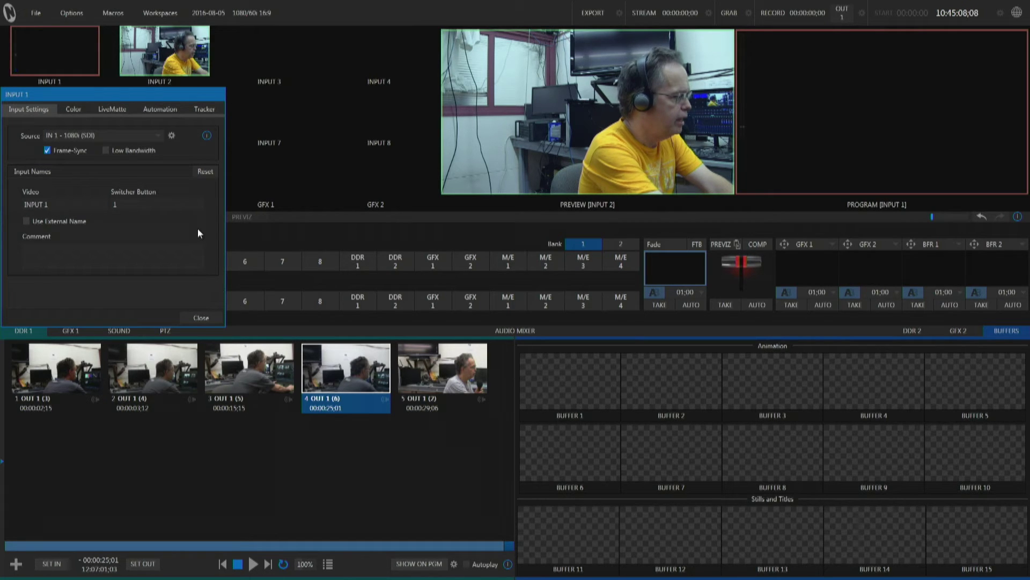
left_click(195, 318)
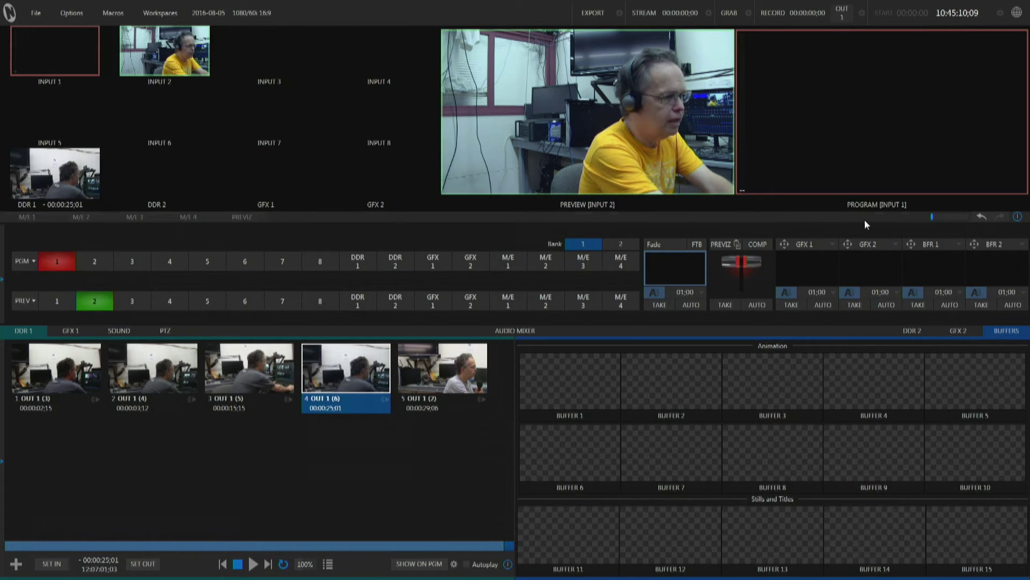
Step: Open the PTZ settings of the hardware configuration and set the camera type of IN 2 to Sony (RS232)
left_click(913, 204)
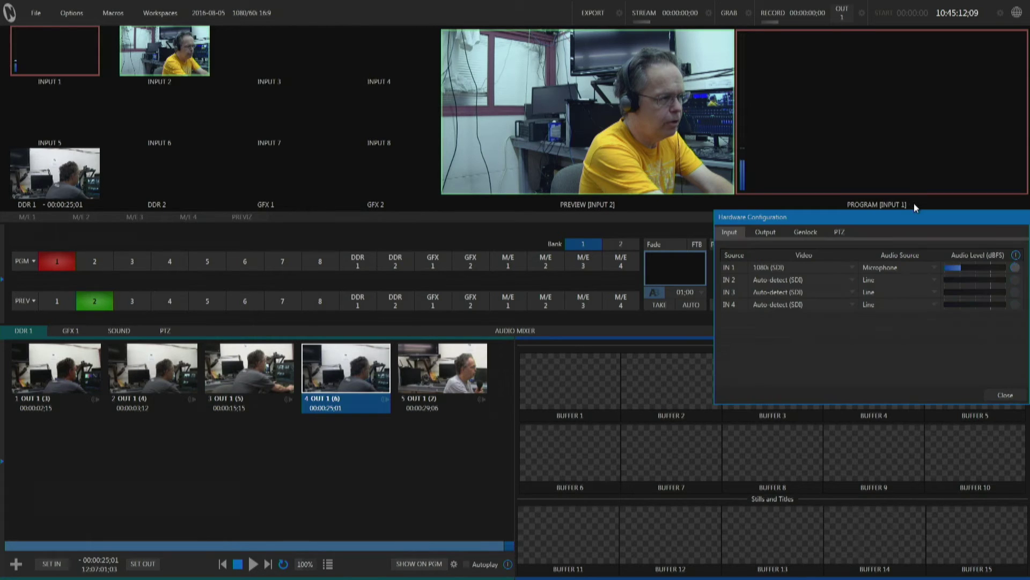
left_click(838, 233)
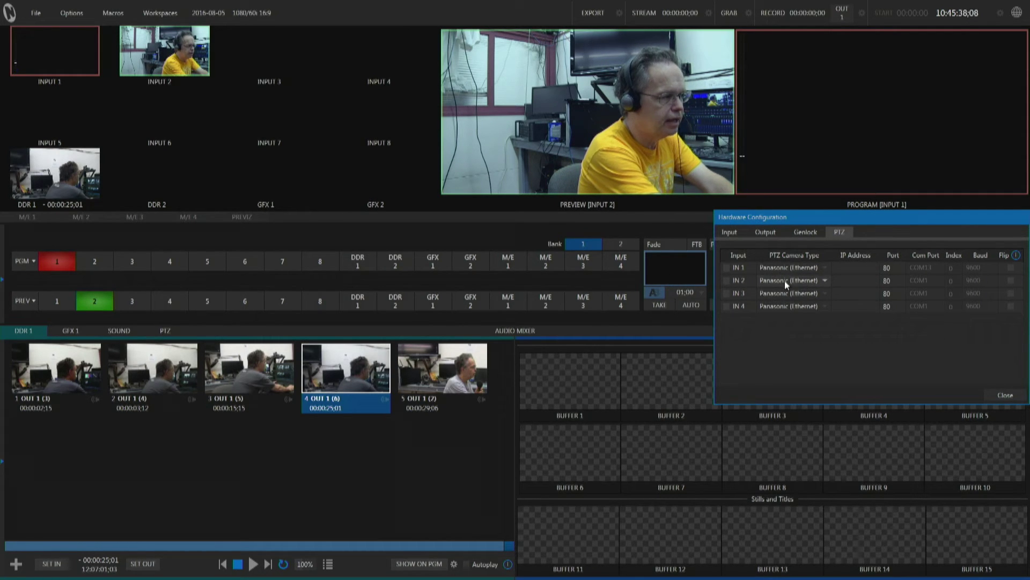
left_click(821, 278)
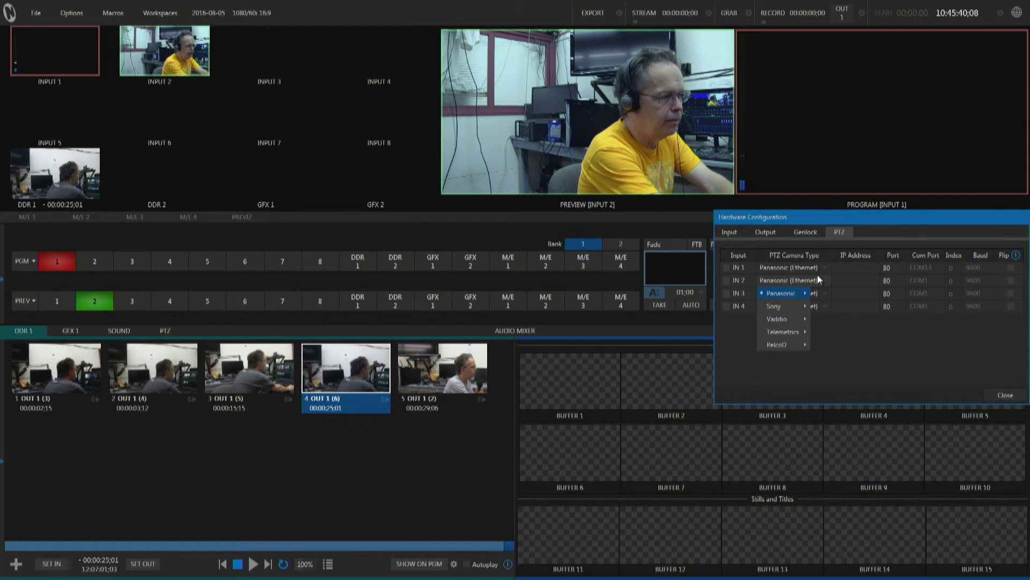
mouse_move(781, 307)
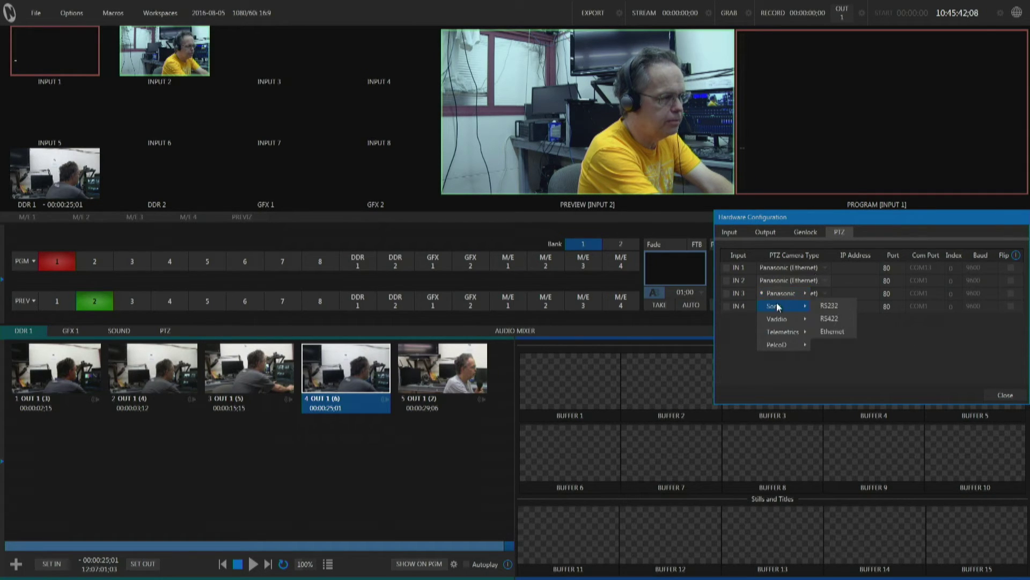
left_click(831, 307)
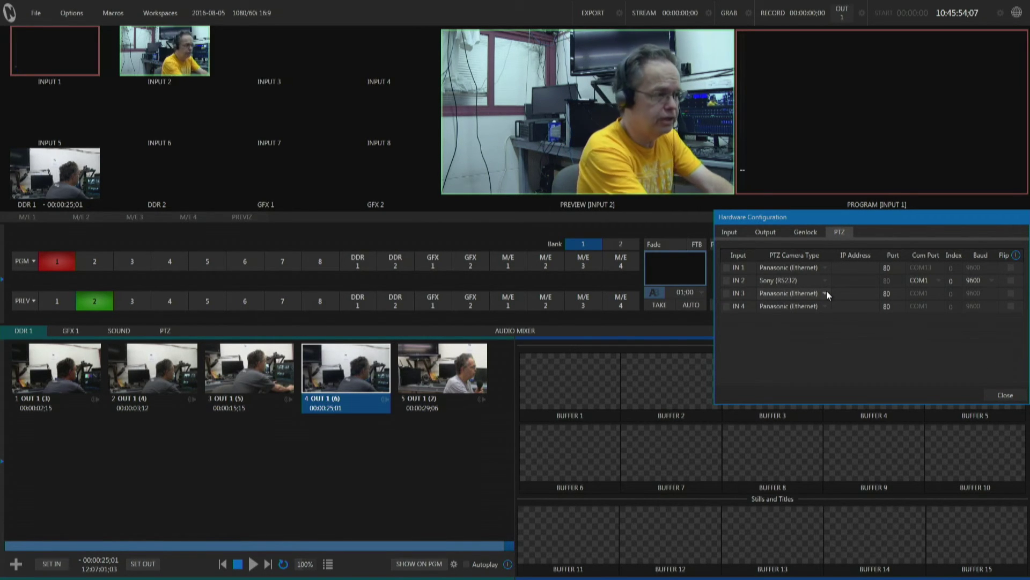
Step: Assign COM13 to the IN 2 camera, enable its PTZ control, and close the hardware configuration
left_click(940, 280)
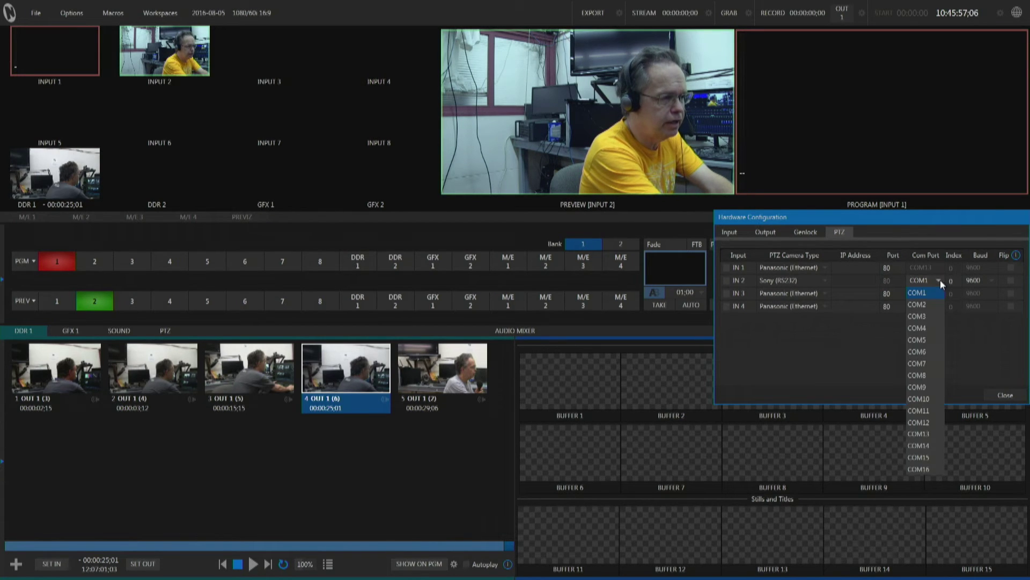
left_click(916, 434)
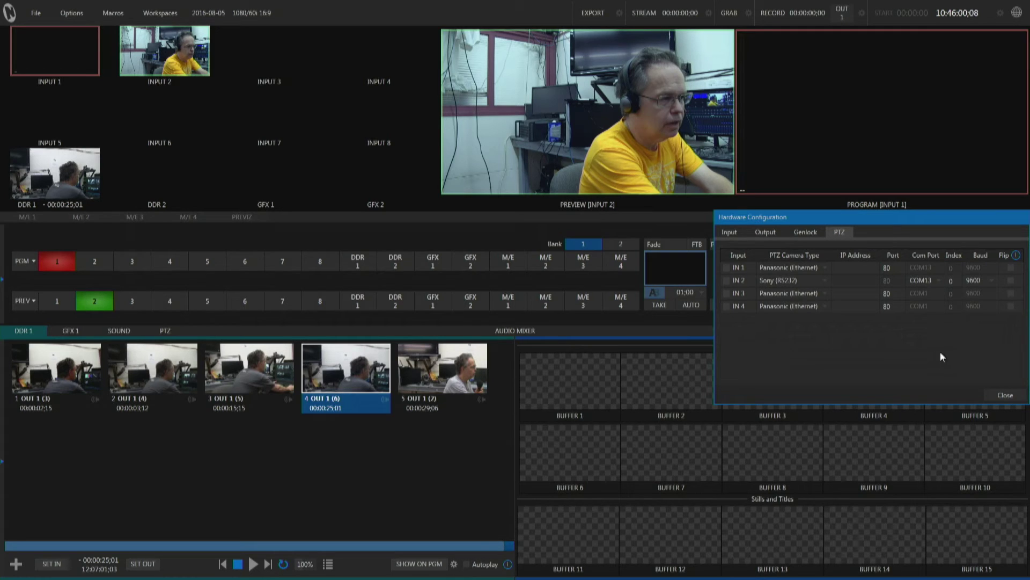
left_click(727, 280)
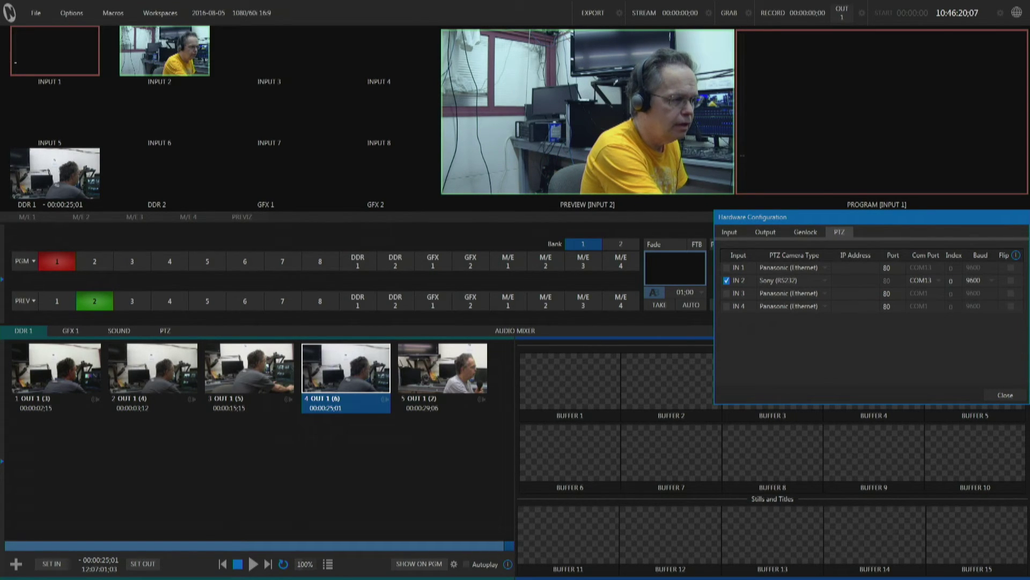
left_click(996, 397)
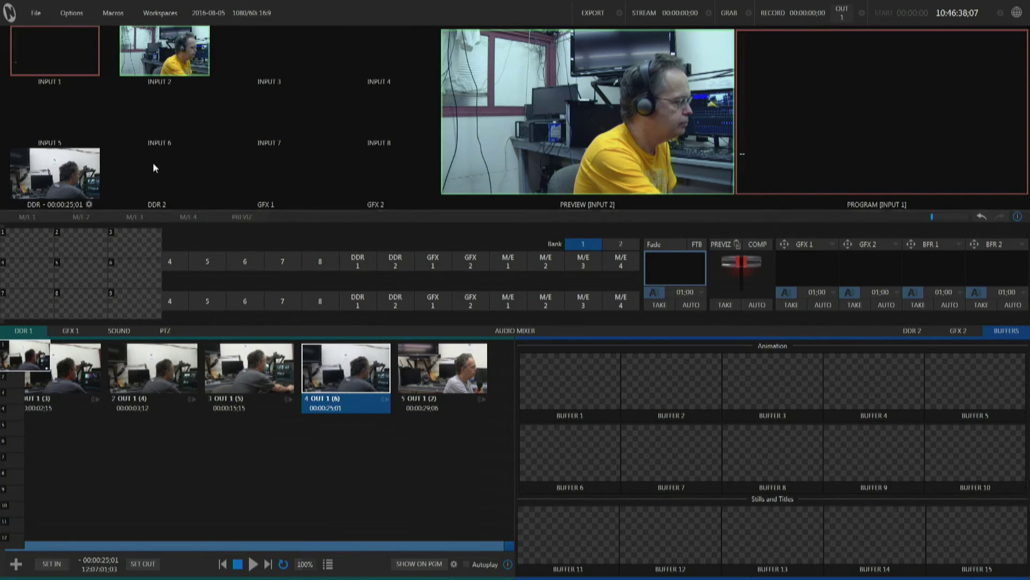
Step: Open the IN 2 PTZ presets and store preset 1 with the camera framing the operator, wall TV and monitor, updating its snapshot
left_click(164, 331)
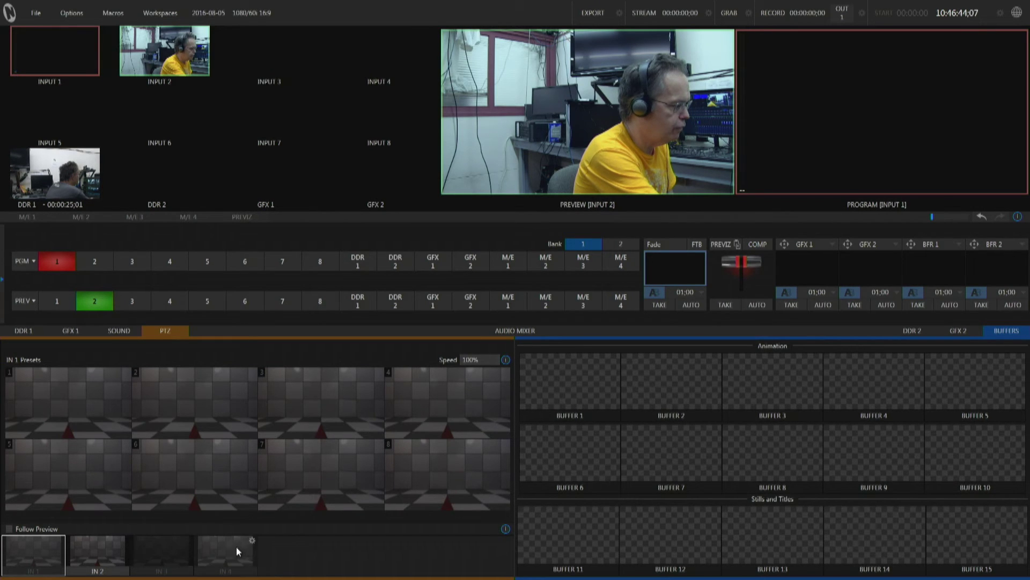
left_click(103, 555)
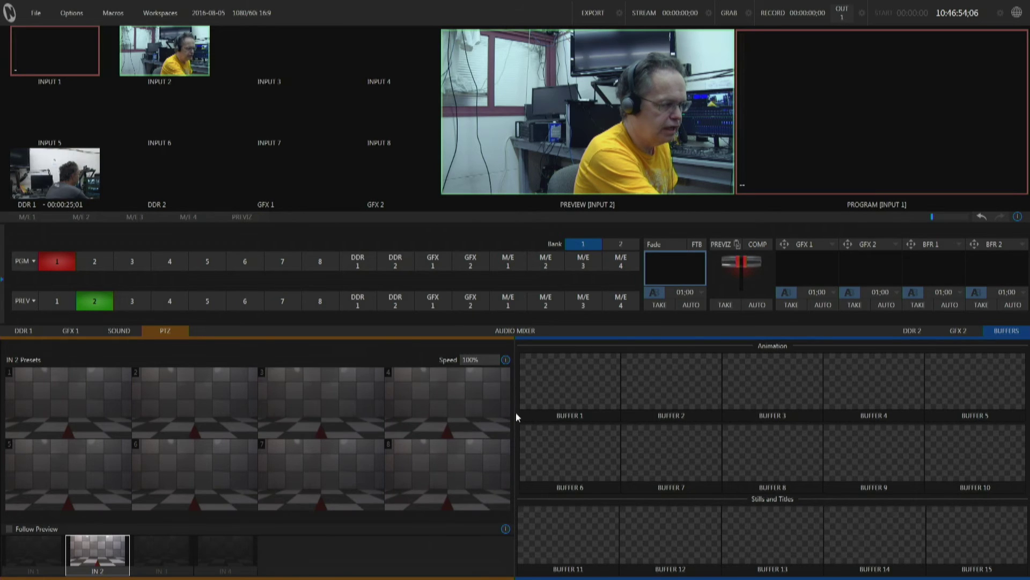
left_click(125, 374)
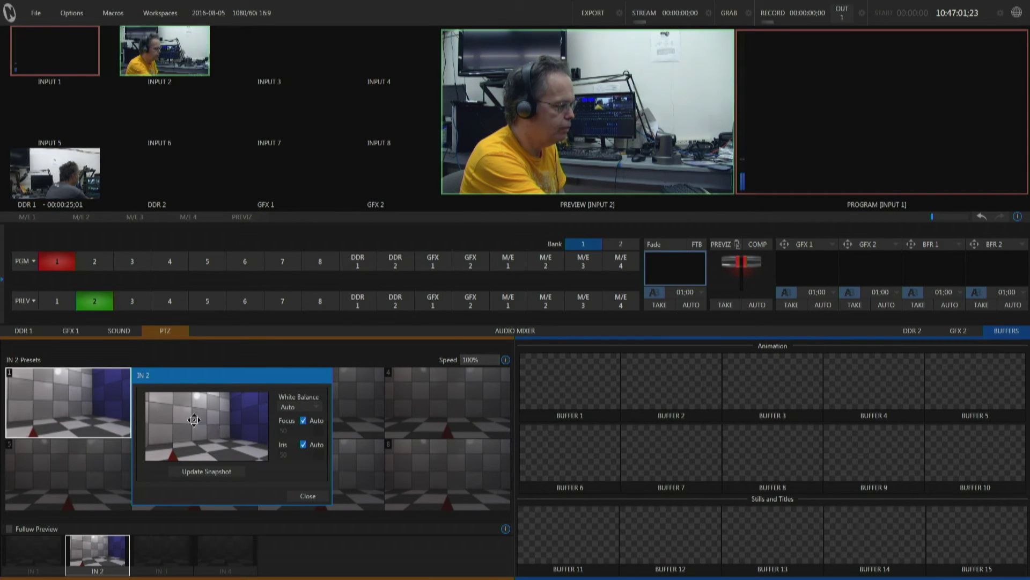
left_click_drag(195, 419, 193, 413)
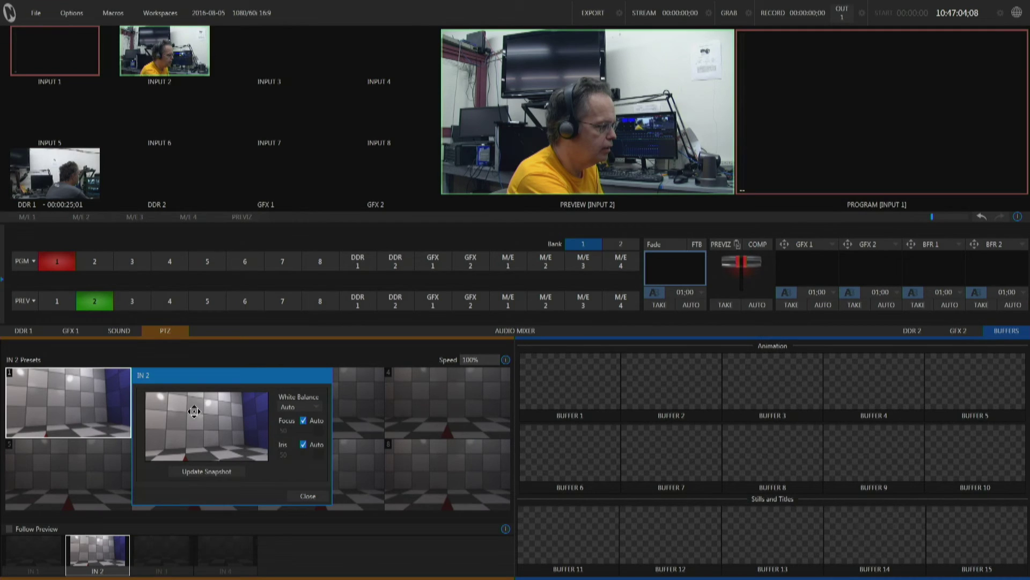
left_click(196, 472)
left_click(308, 495)
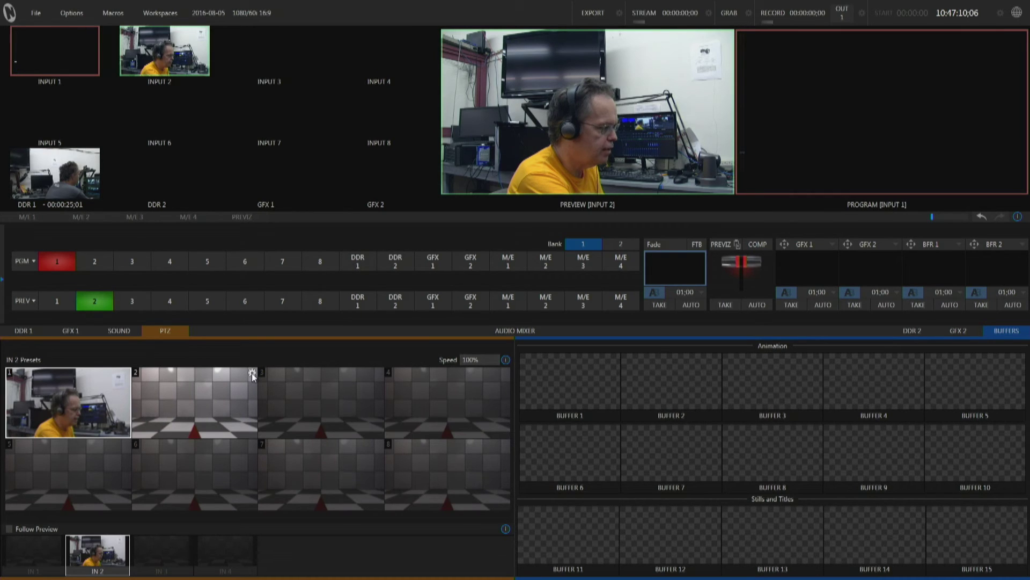
Step: Aim the IN 2 camera at the tripod-mounted camera near the windows for preset 2 and update the preset's snapshot
left_click(252, 372)
left_click_drag(346, 424, 310, 417)
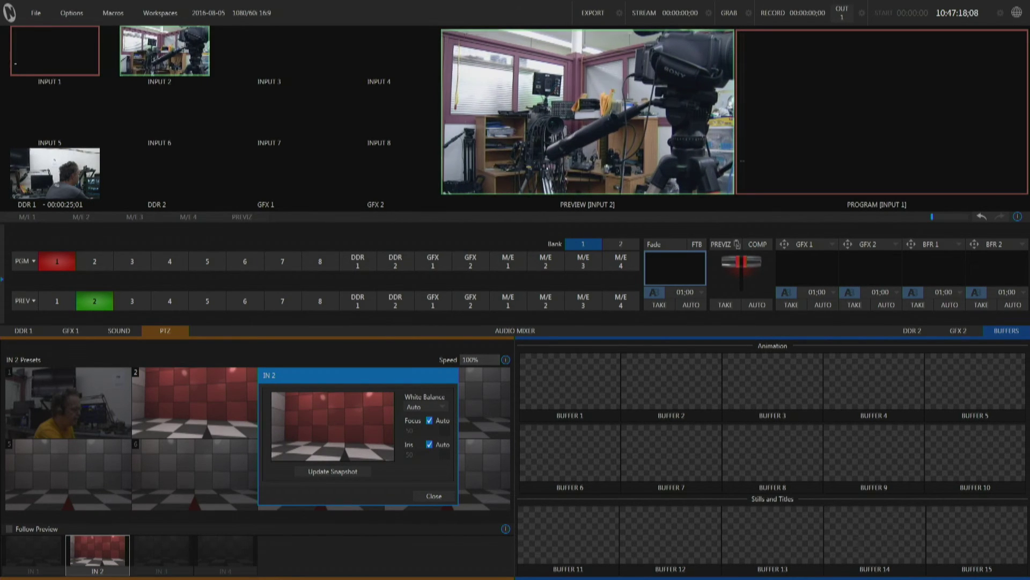
left_click(346, 470)
left_click(435, 495)
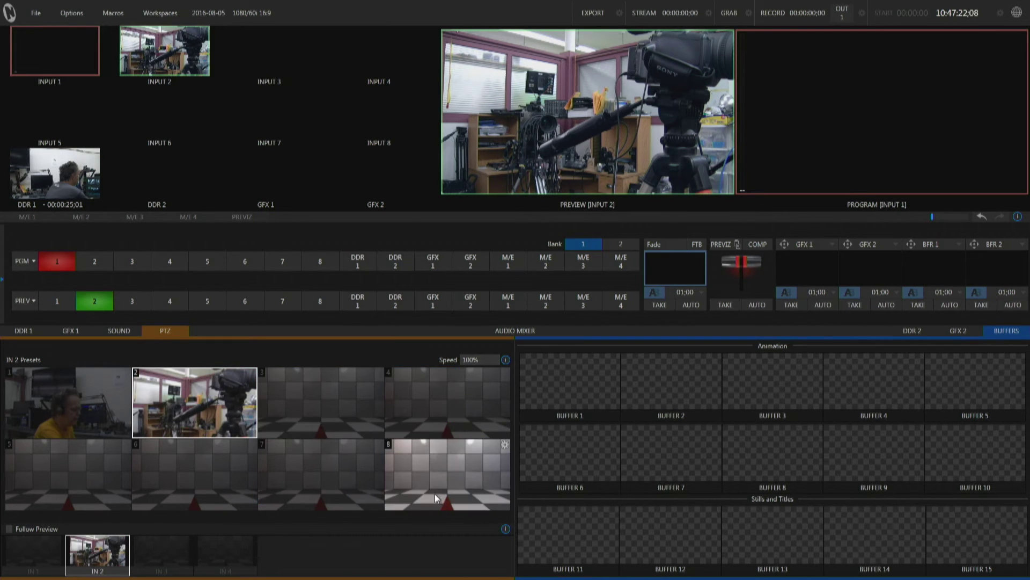
Step: Pan and zoom the IN 2 camera to a closer shot of the operator for preset 3 and update the preset's snapshot
left_click(378, 374)
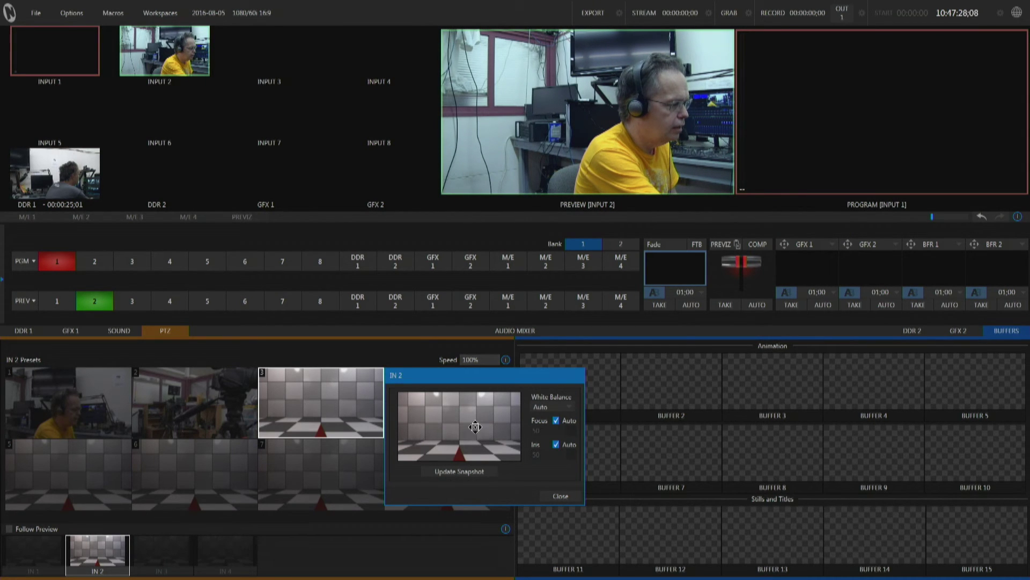
left_click(459, 472)
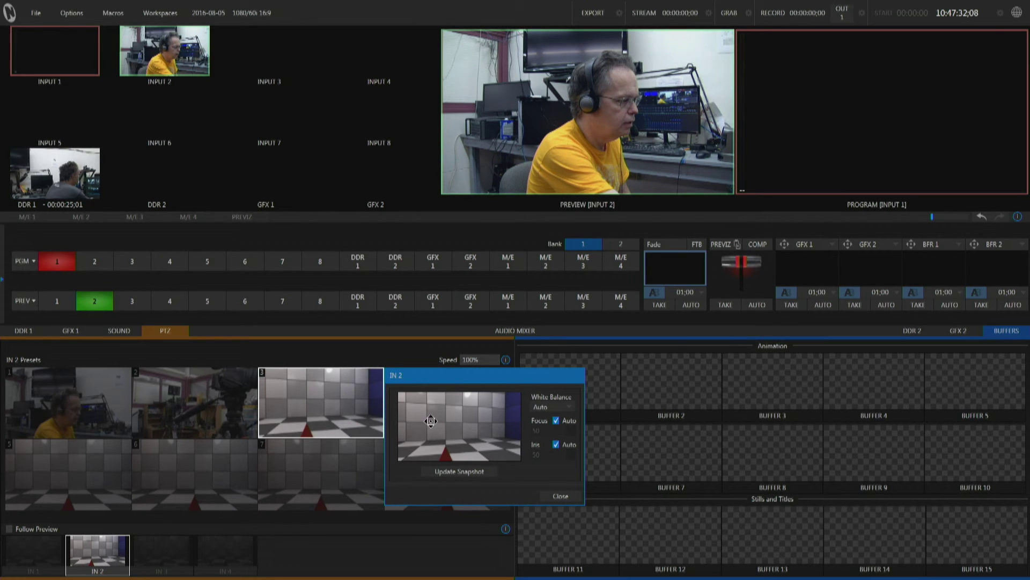
left_click(446, 431)
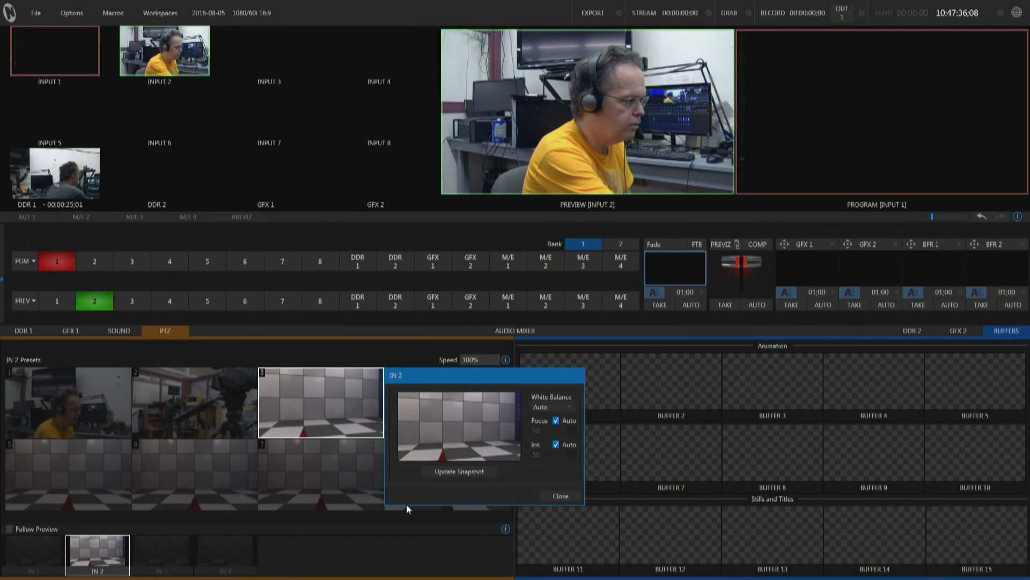
left_click(465, 422)
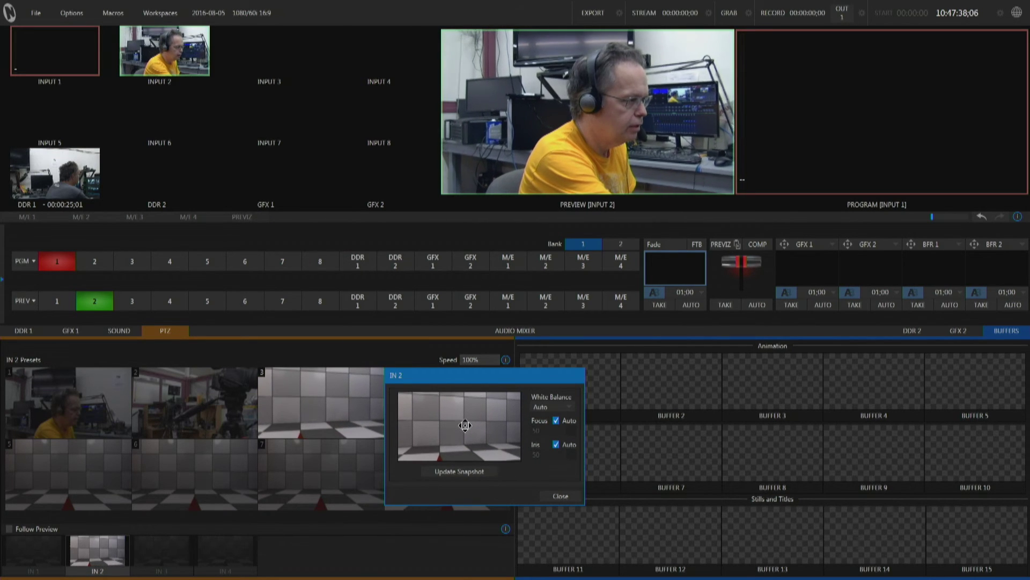
left_click(463, 425)
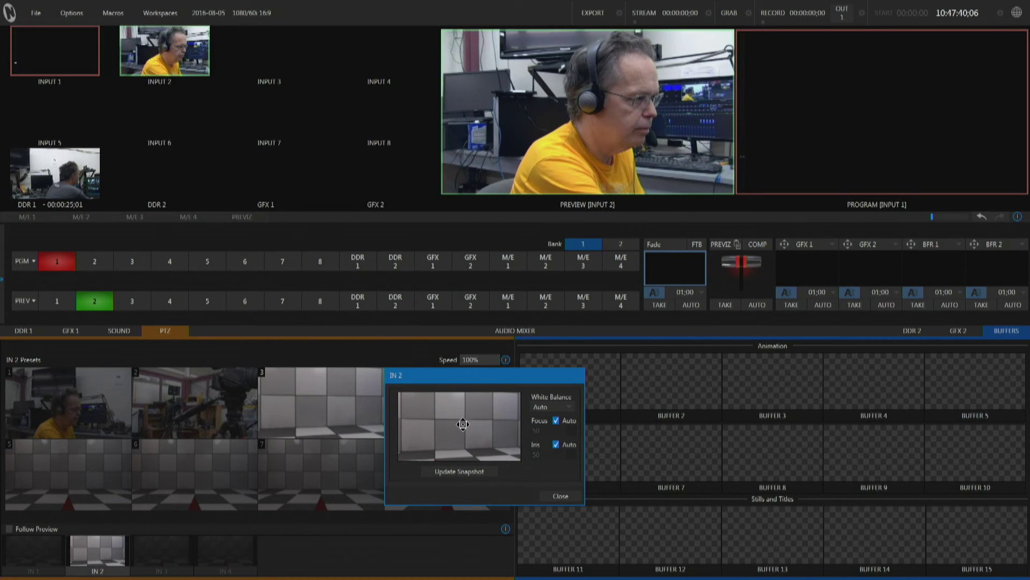
left_click(484, 474)
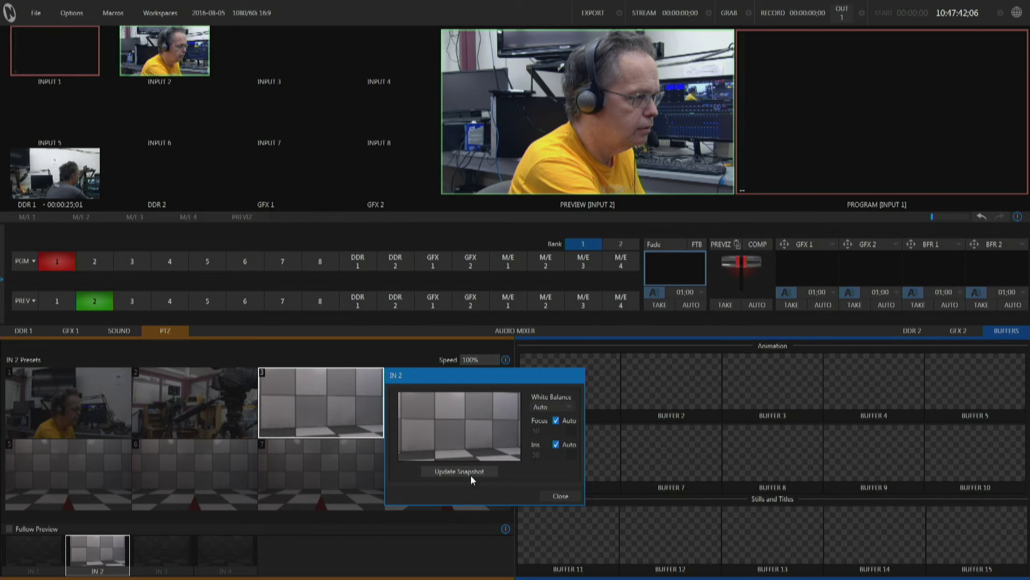
left_click(556, 498)
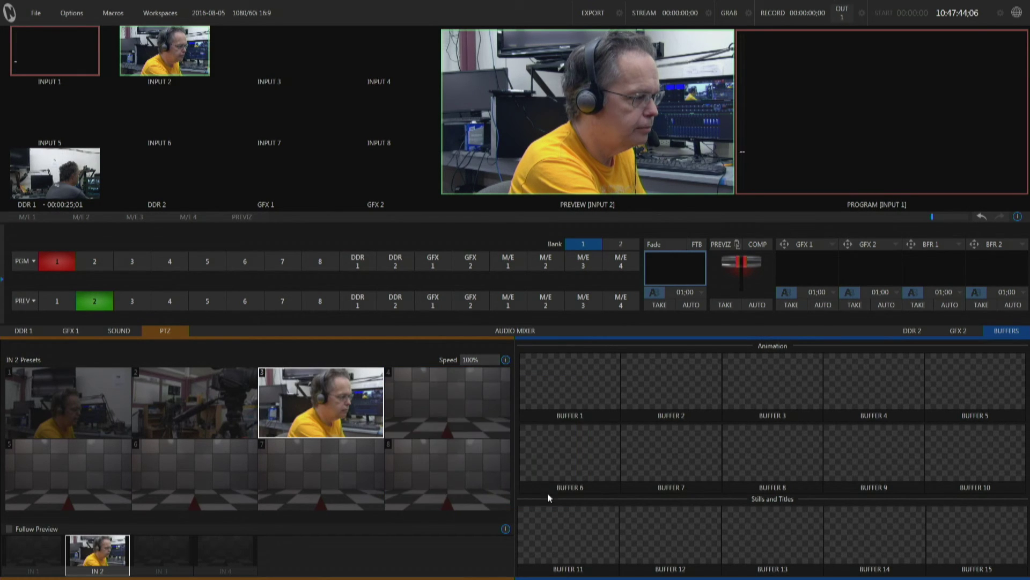
Step: Review the settings of preset 4 without changing them, and test the IN 2 camera moves by recalling presets 2, 3, 1 and 4
left_click(505, 376)
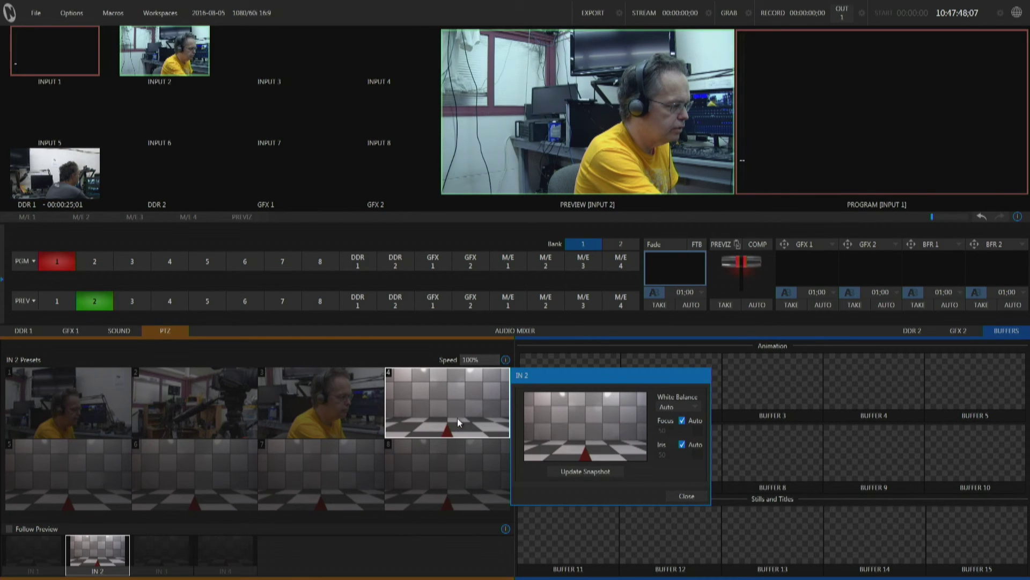
left_click(682, 497)
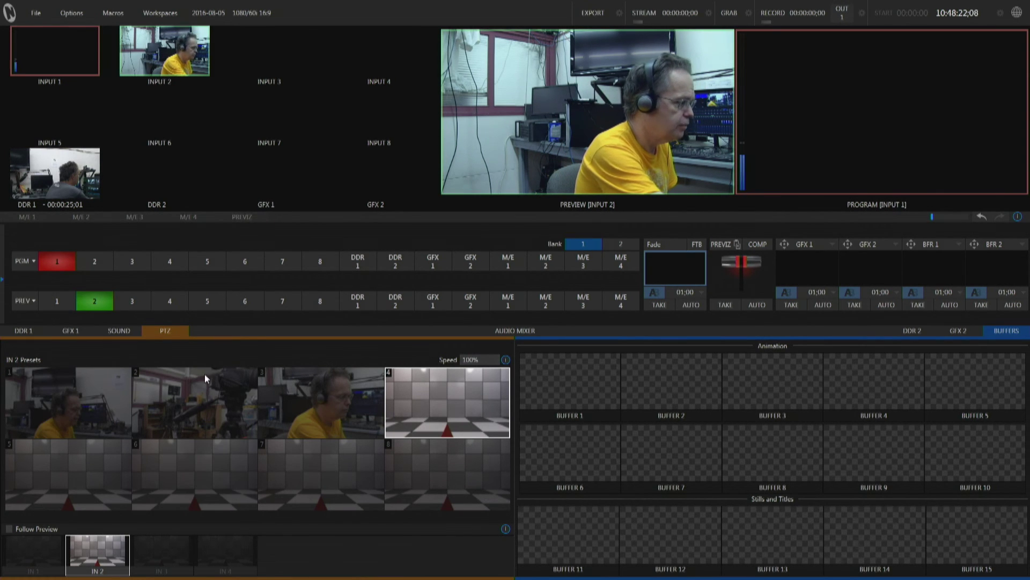
left_click(189, 403)
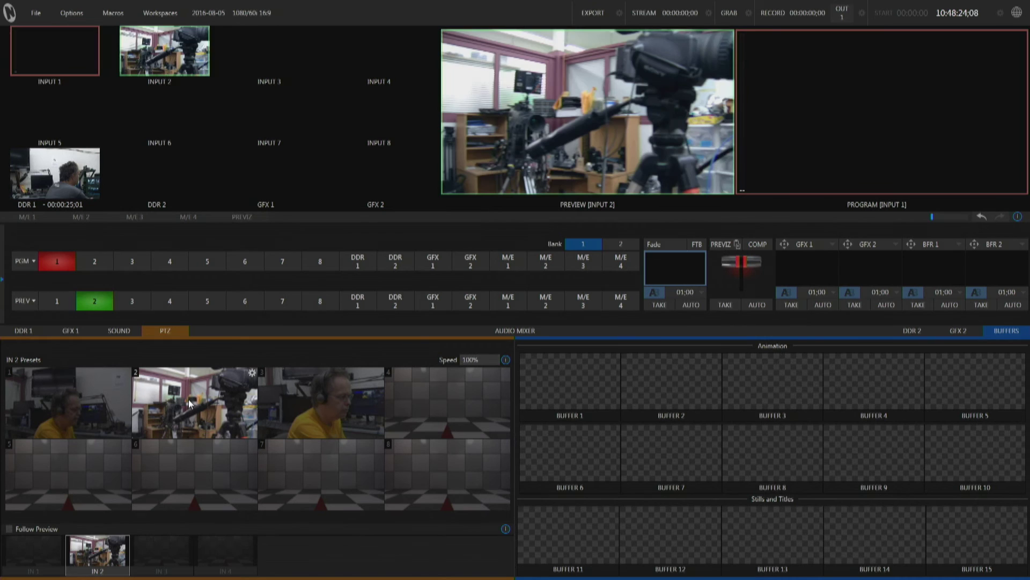
left_click(329, 413)
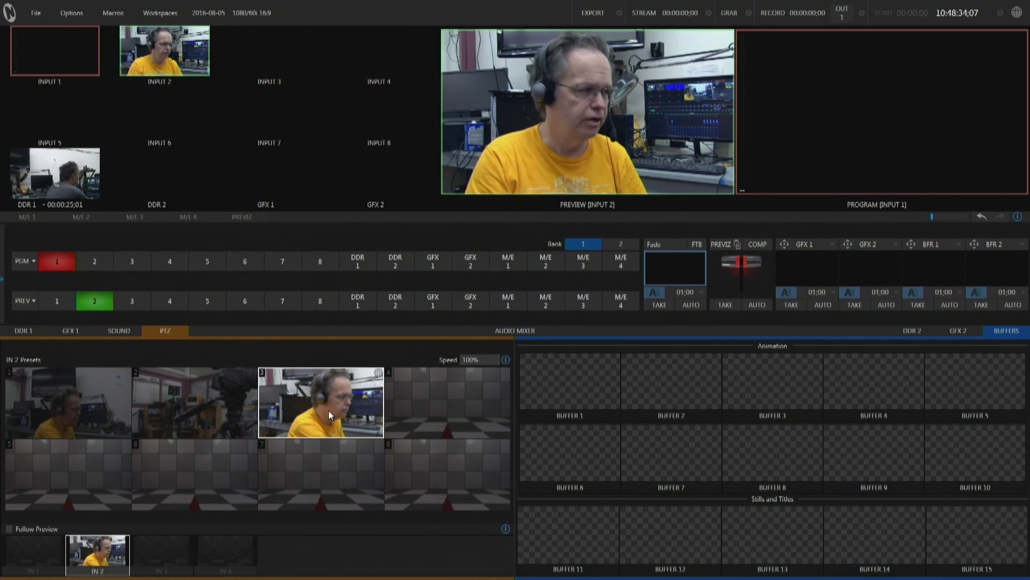
left_click(83, 404)
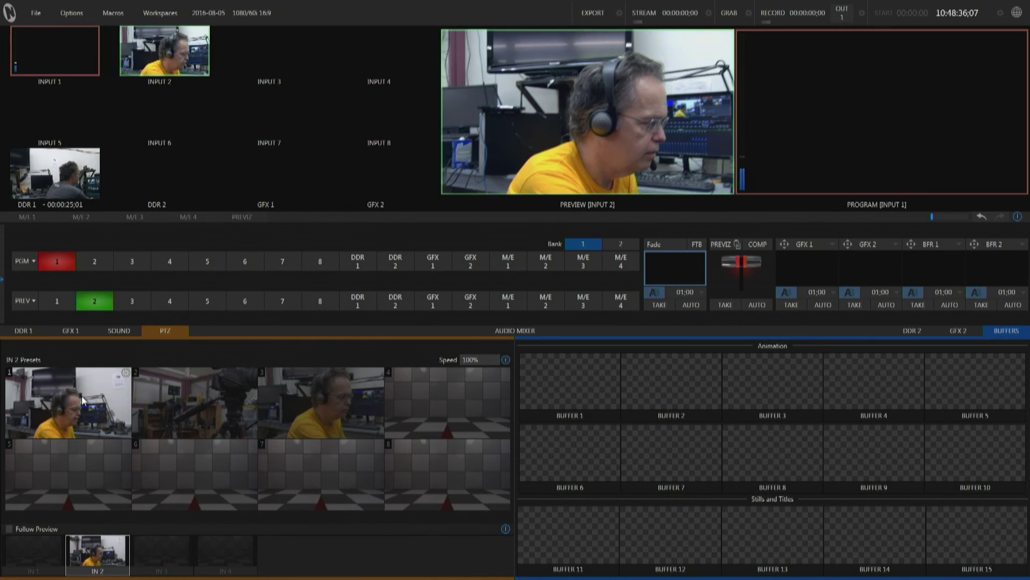
left_click(465, 407)
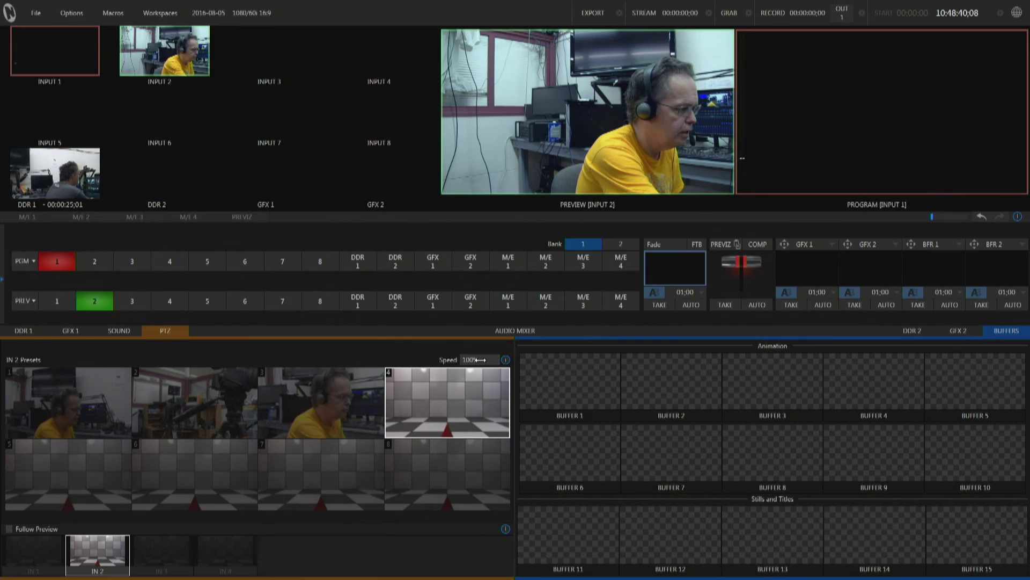
Step: Set the IN 2 preset move speed to 51% and test it by recalling presets 2, 1 and 3
left_click_drag(485, 358, 464, 360)
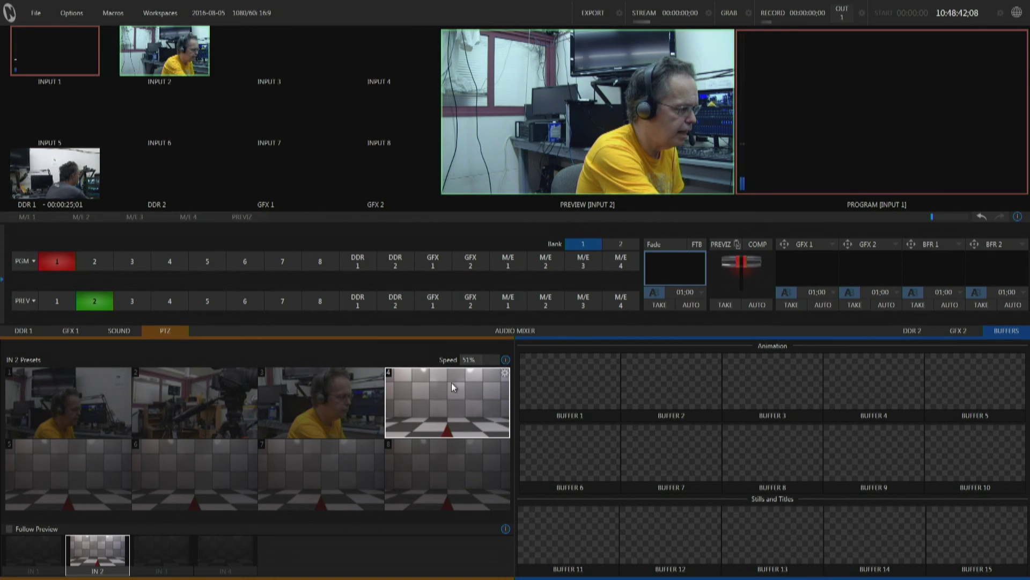
left_click(190, 406)
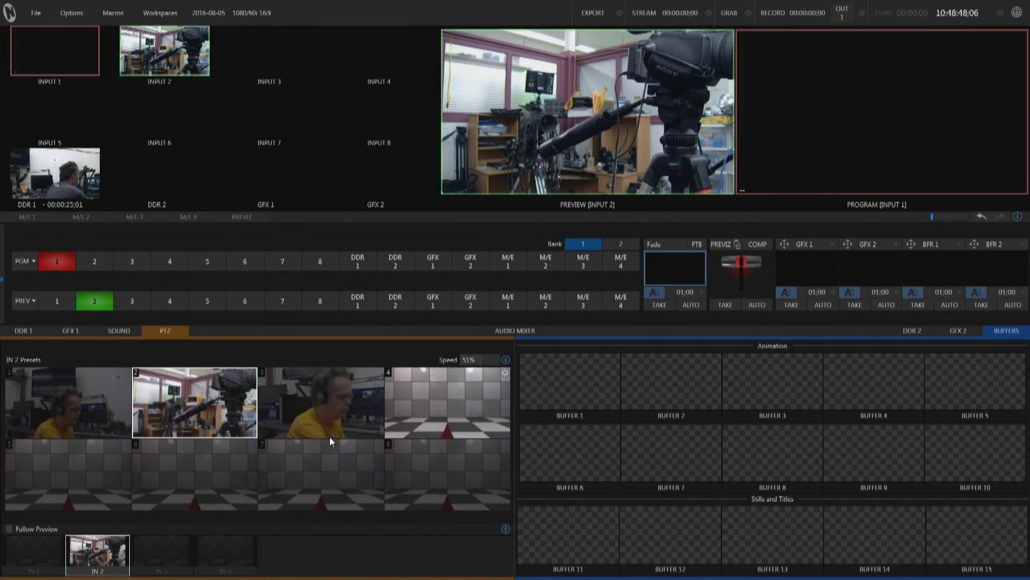
left_click(66, 413)
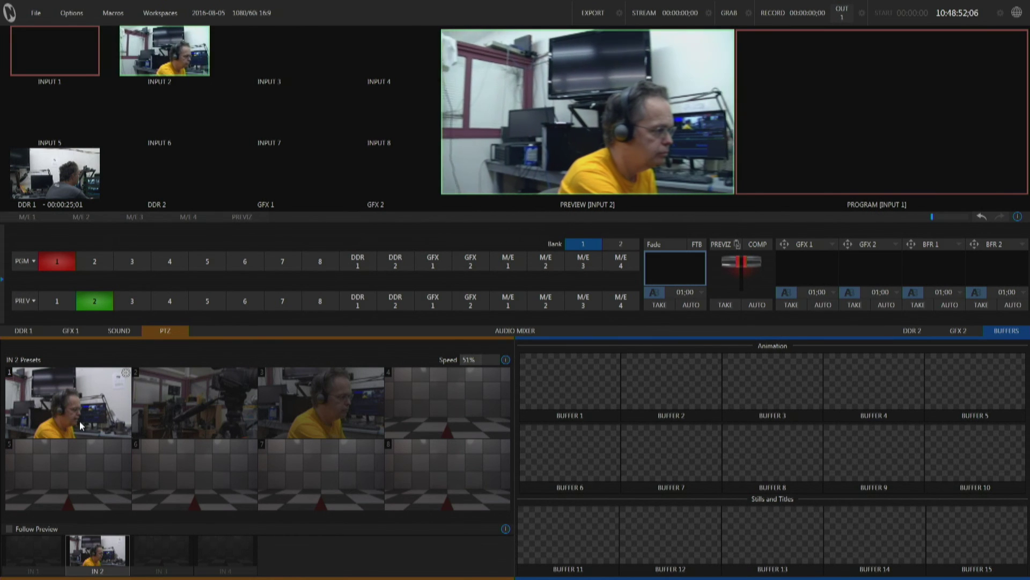
left_click(329, 403)
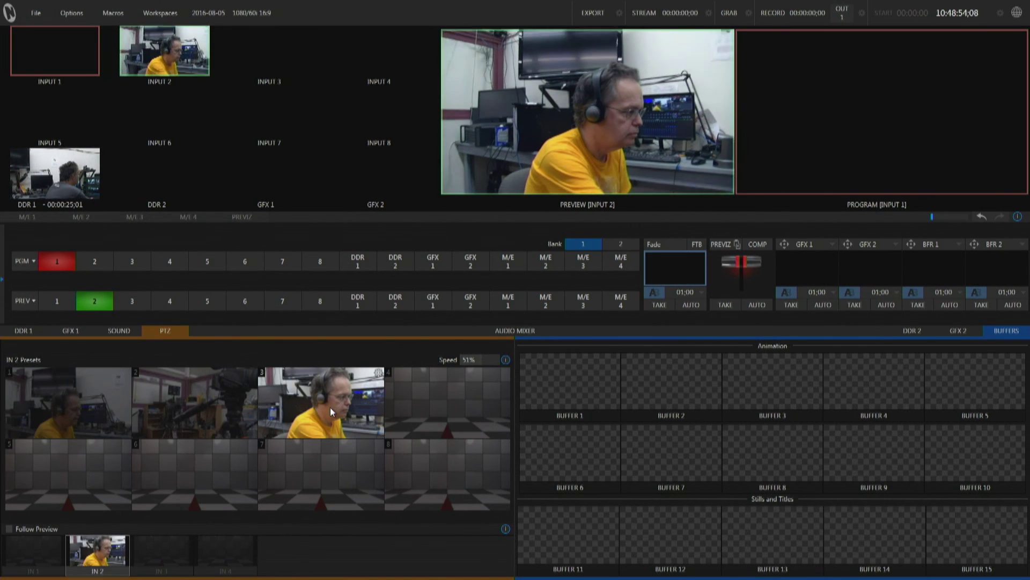